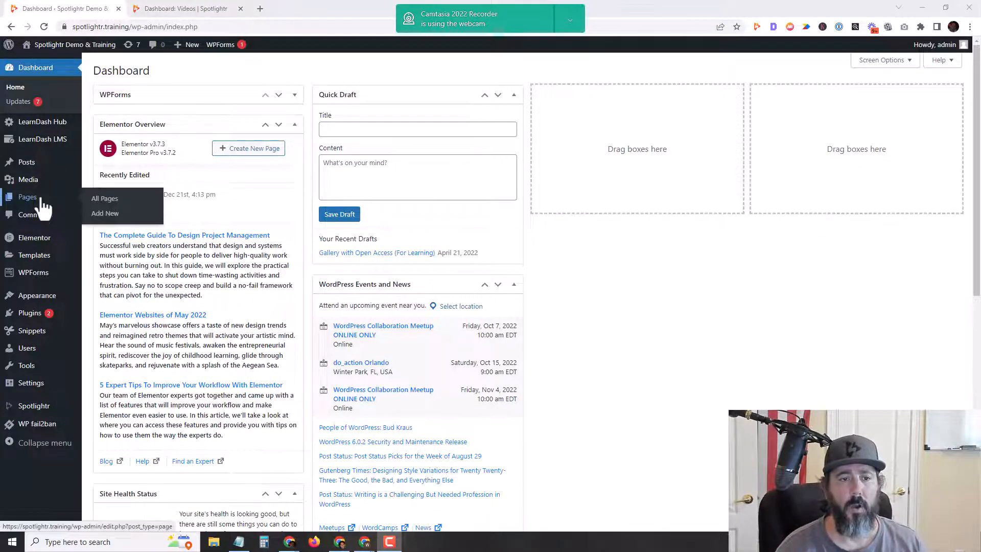
Step: Review How To Play Drums' four lessons in the course Builder, then go back to Courses
mouse_move(37, 148)
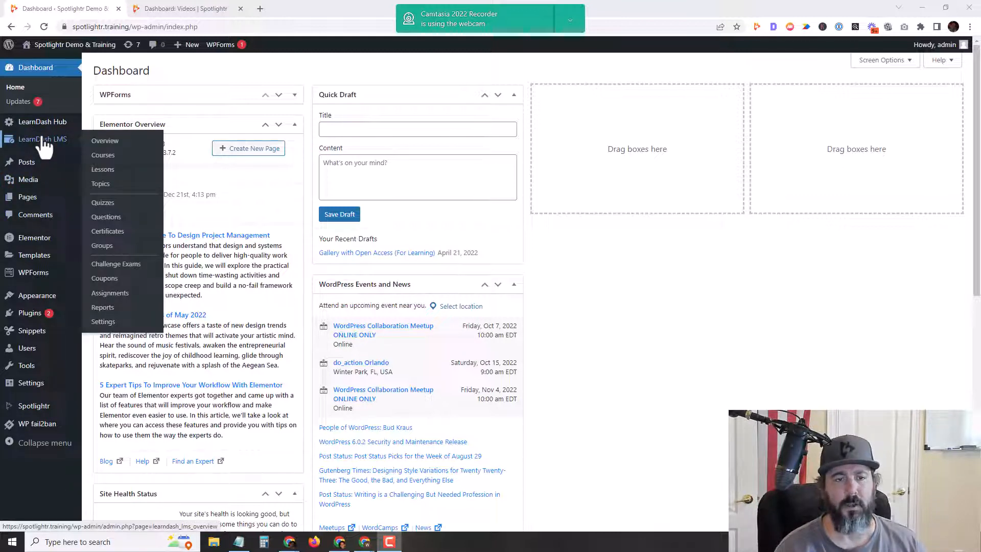
left_click(108, 156)
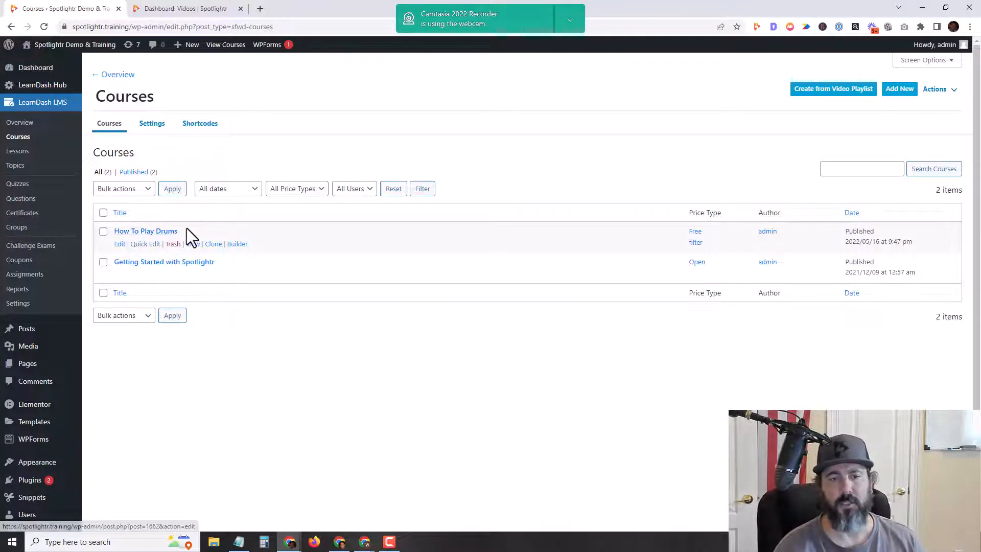
left_click(120, 245)
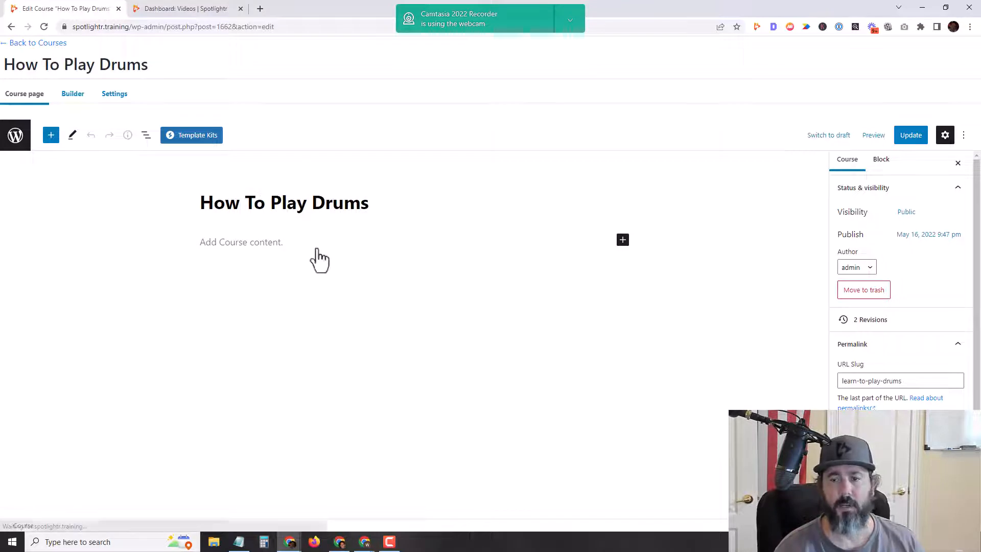
left_click(73, 99)
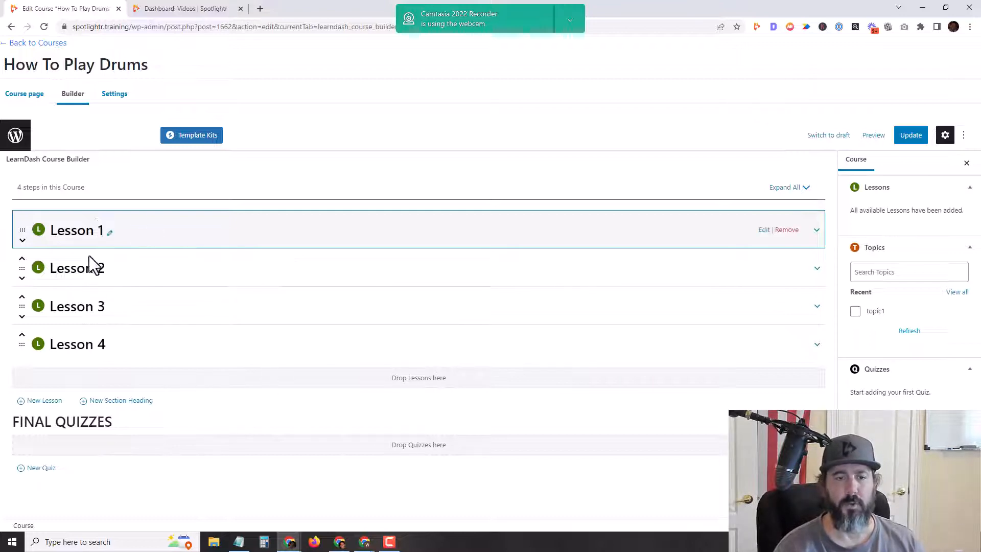
left_click(43, 43)
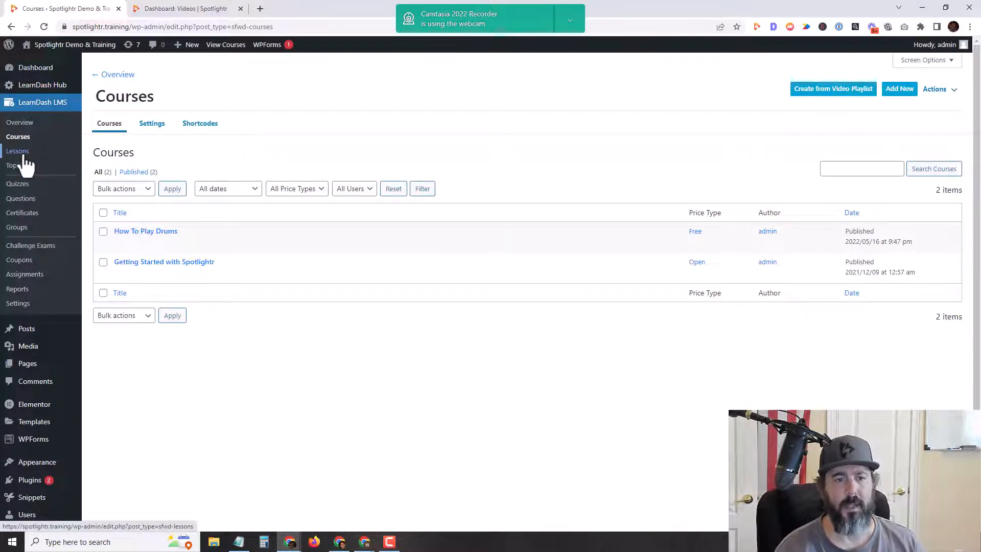
Step: Check the LearnDash lessons list, then confirm Spotlightr 0.1.0 is active among installed plugins
left_click(23, 153)
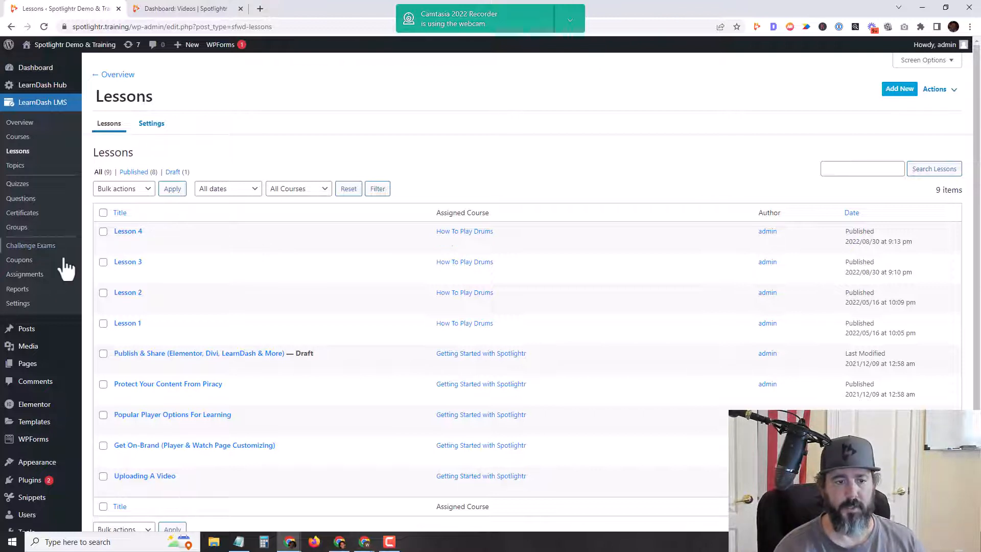
scroll(31, 348, "down", 2)
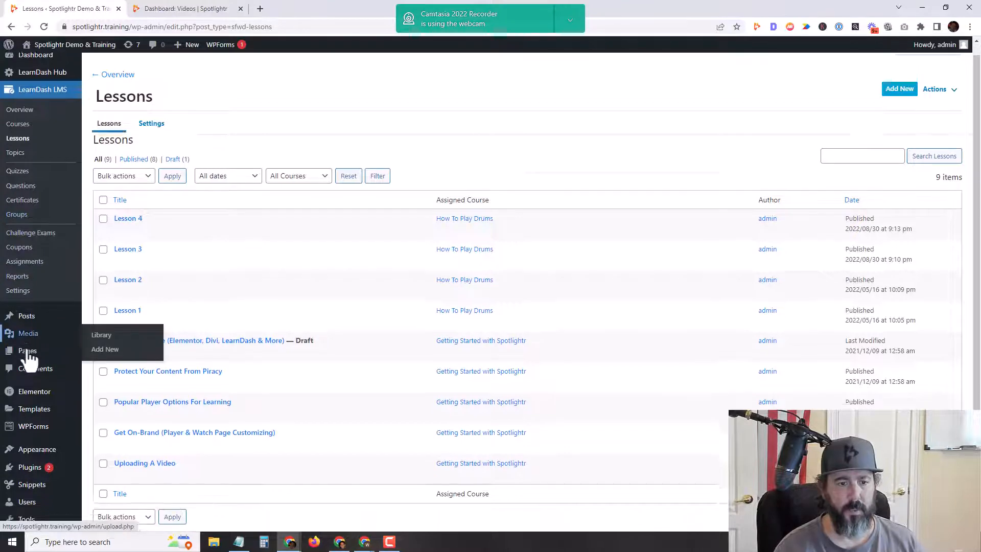
mouse_move(40, 440)
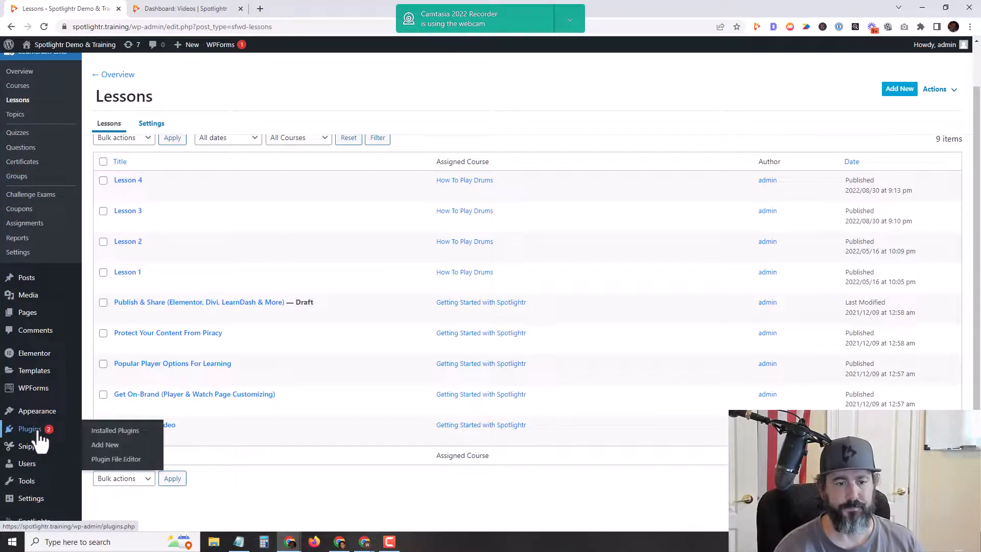
left_click(107, 433)
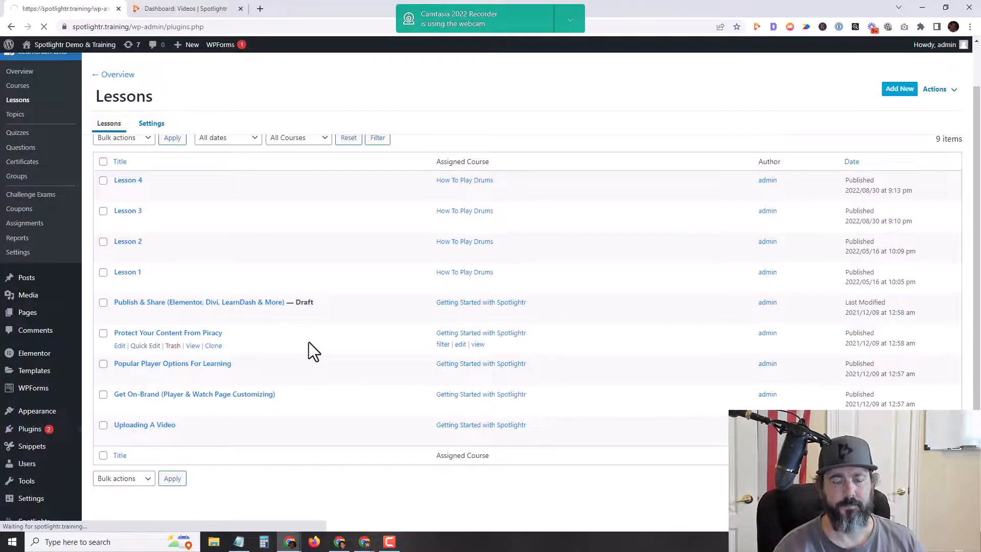
scroll(230, 321, "down", 4)
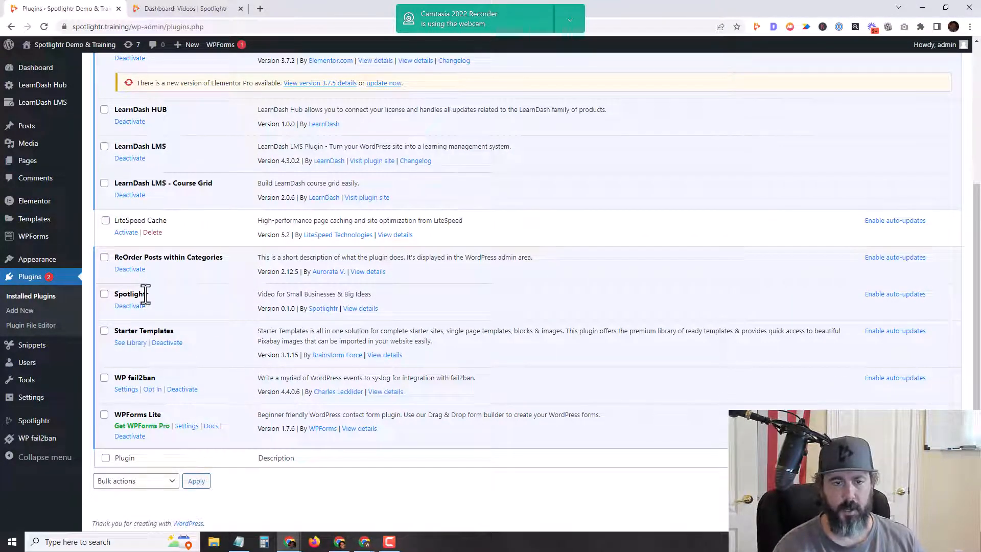
Step: Check Spotlightr Settings, expand and collapse the WEB Optimized 24 FPS project, then view Galleries
mouse_move(36, 424)
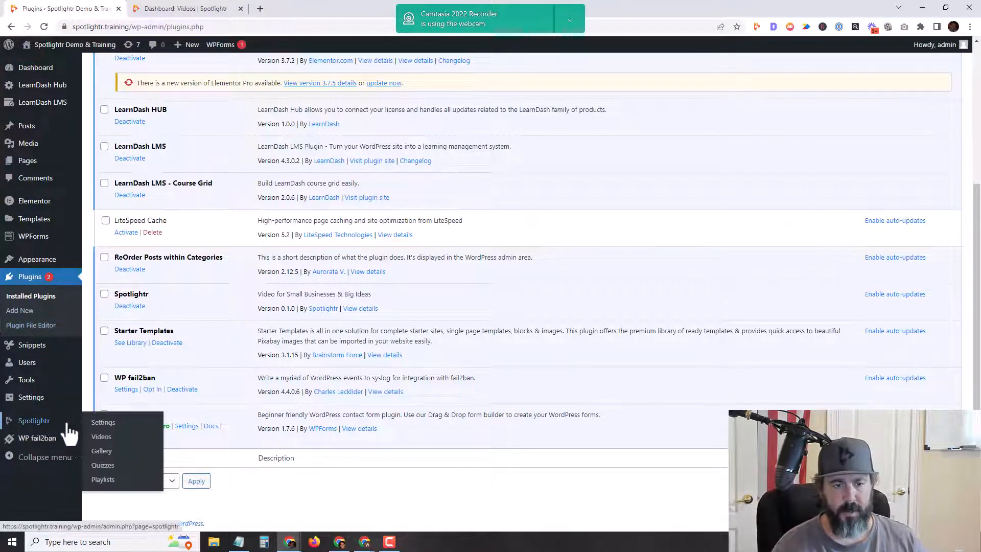
left_click(104, 423)
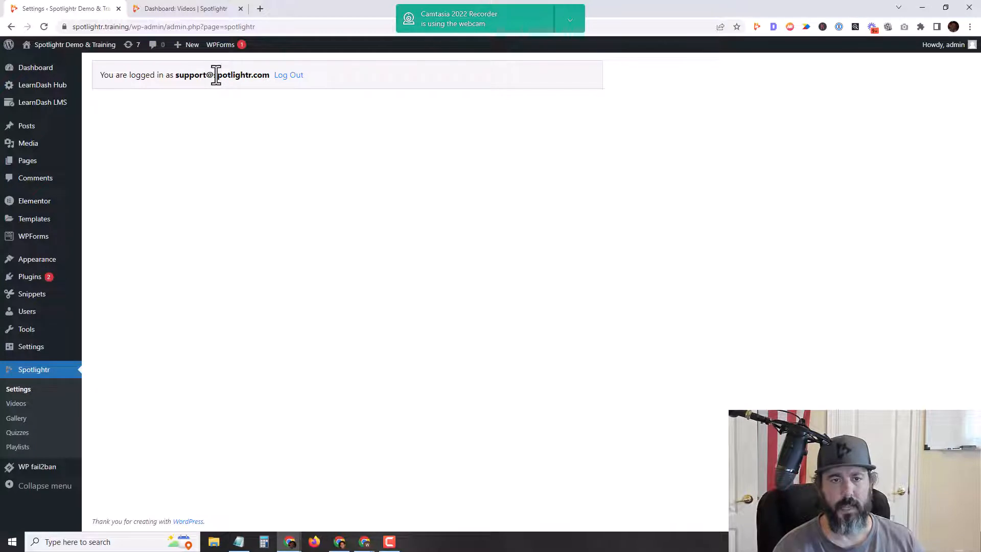
left_click(16, 403)
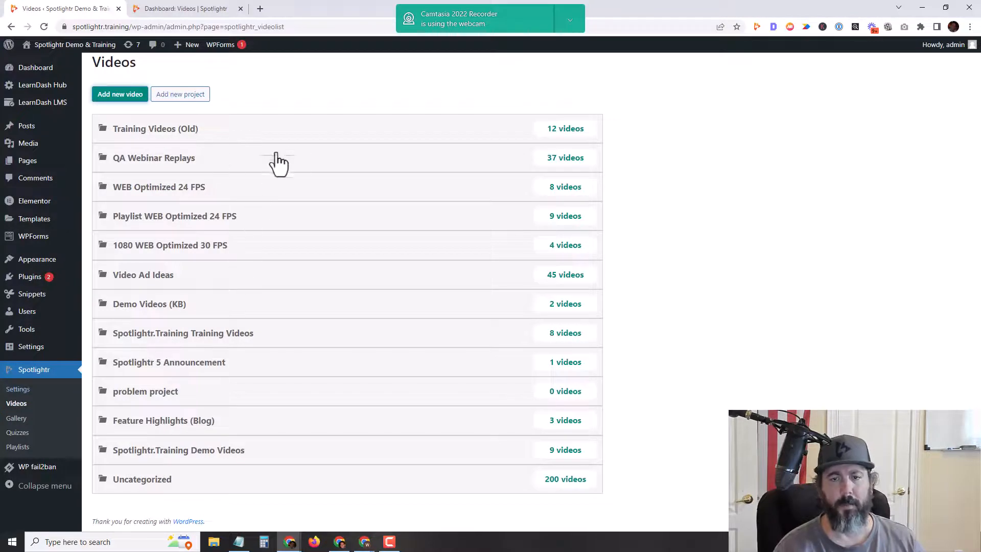
left_click(557, 193)
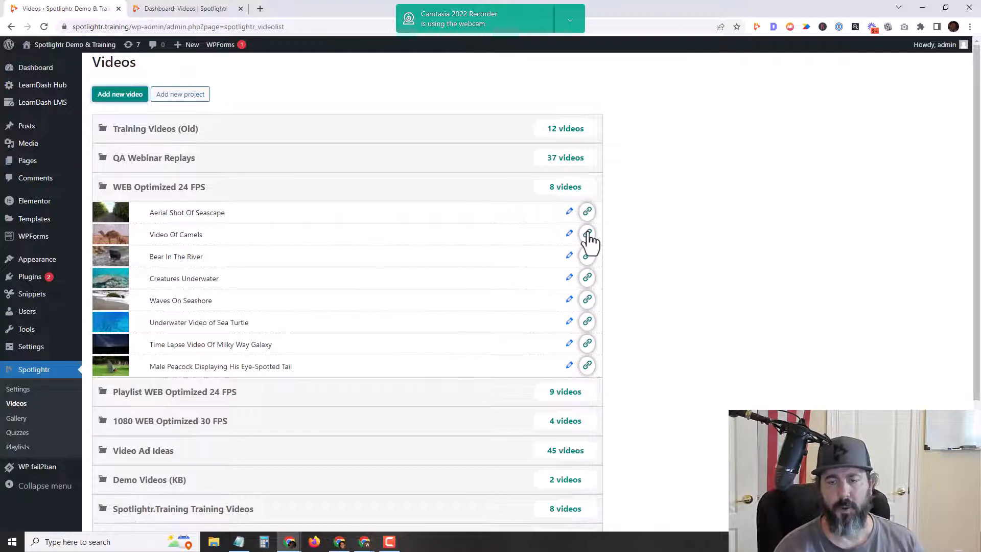
left_click(559, 189)
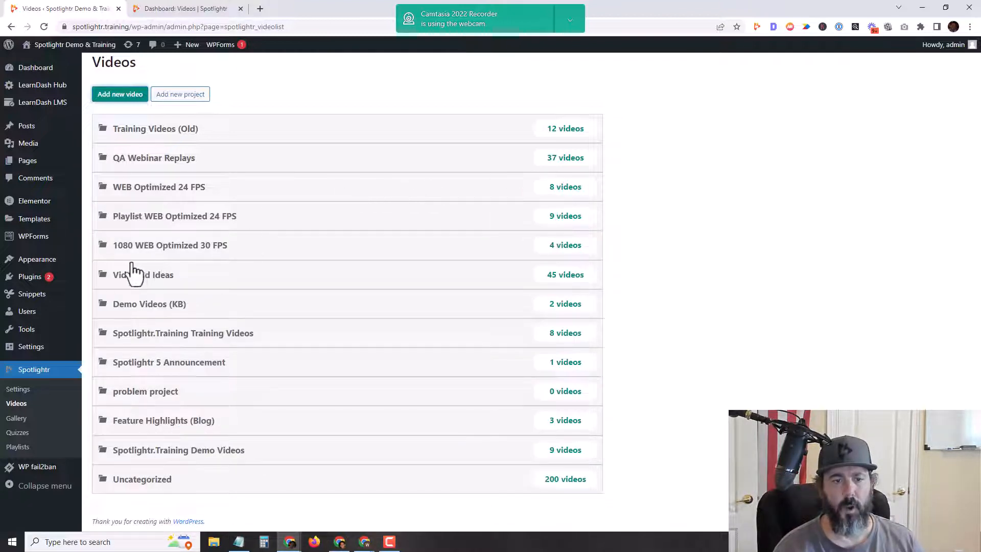
left_click(44, 422)
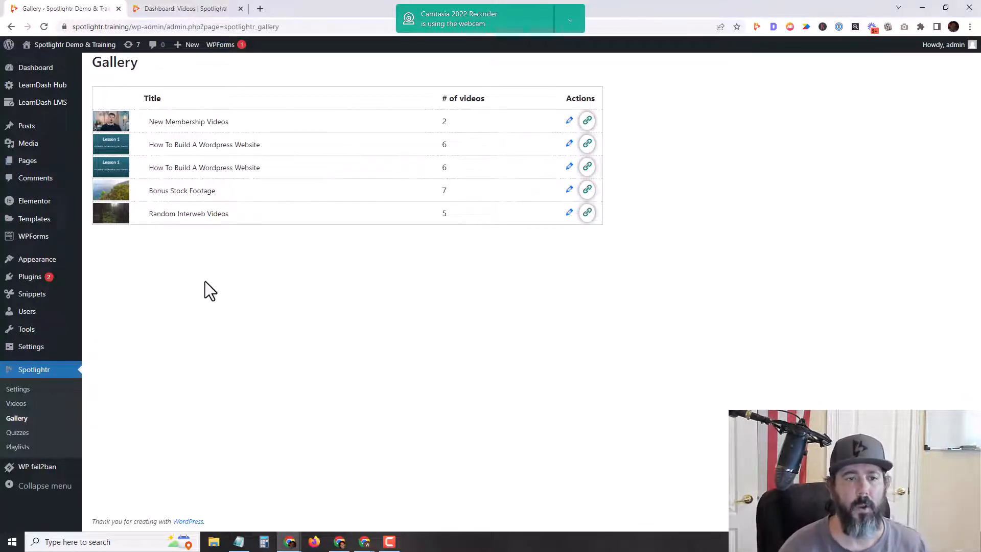
Step: Add a new LearnDash lesson titled 'Lesson 5' and show its Settings
mouse_move(45, 109)
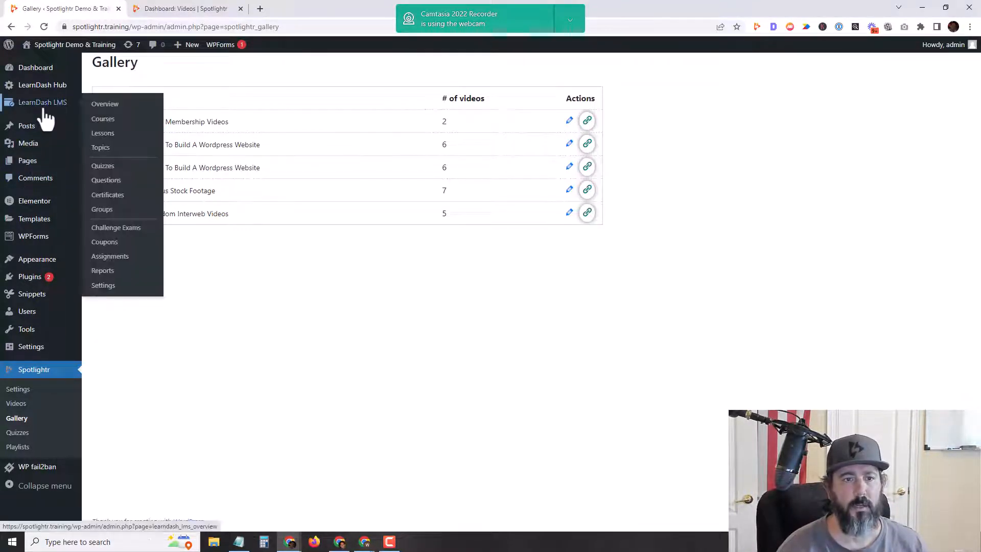
left_click(119, 135)
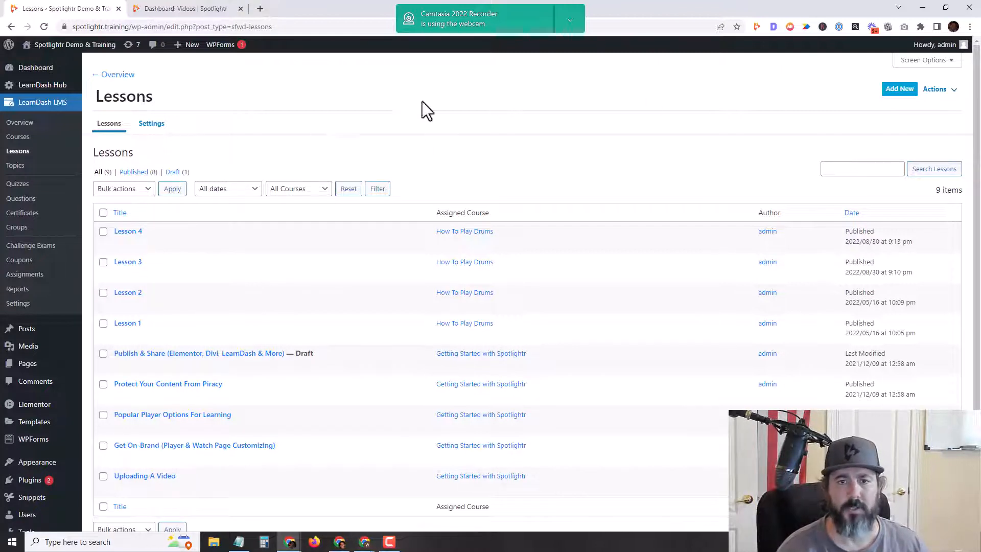
left_click(900, 91)
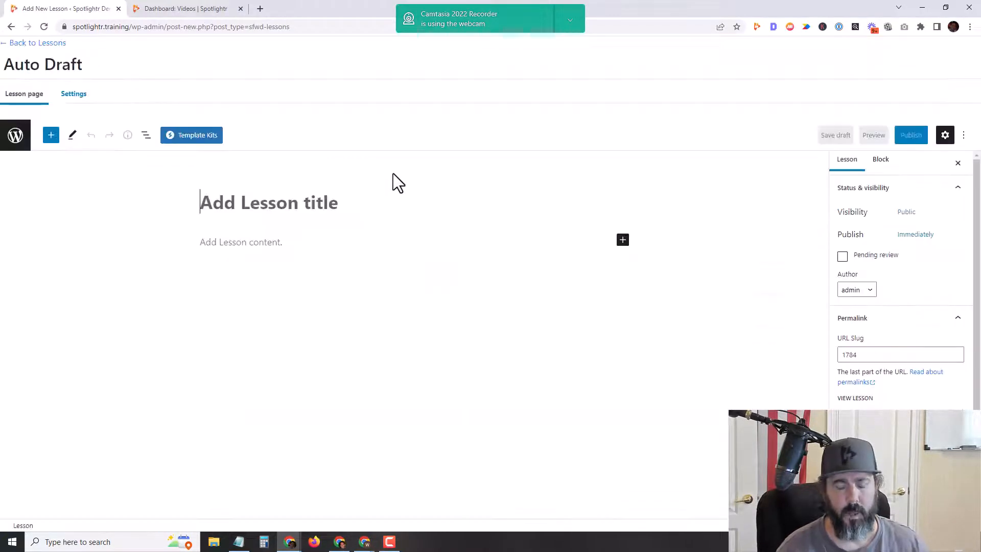
type("Lesson 5")
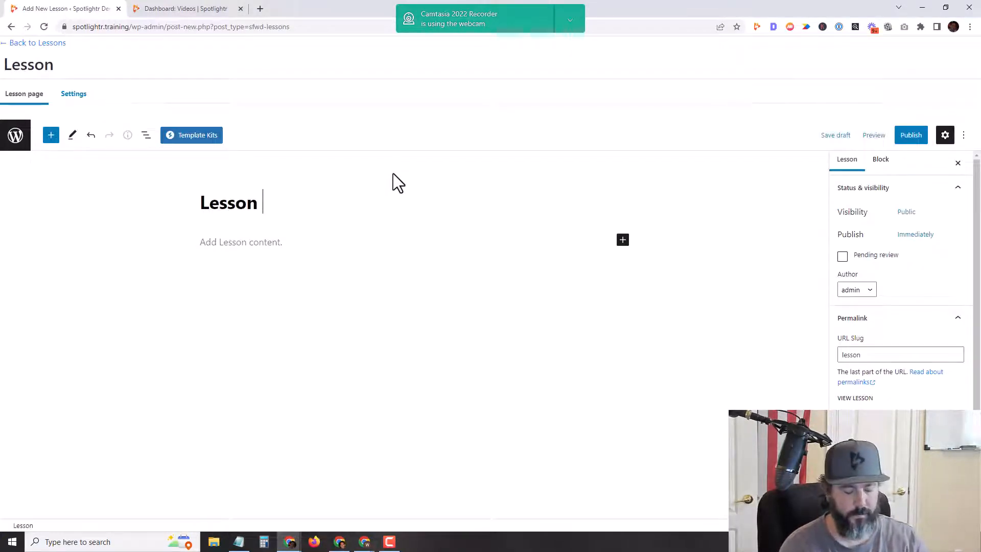
left_click(77, 98)
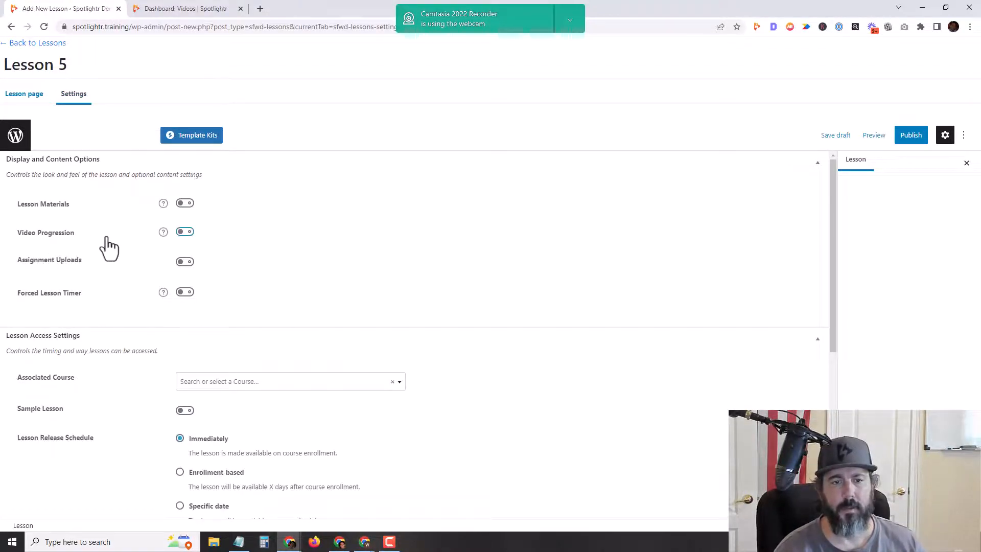
Step: Enable Video Progression and insert the Spotlightr Security Intro embed code as the video URL
left_click(184, 235)
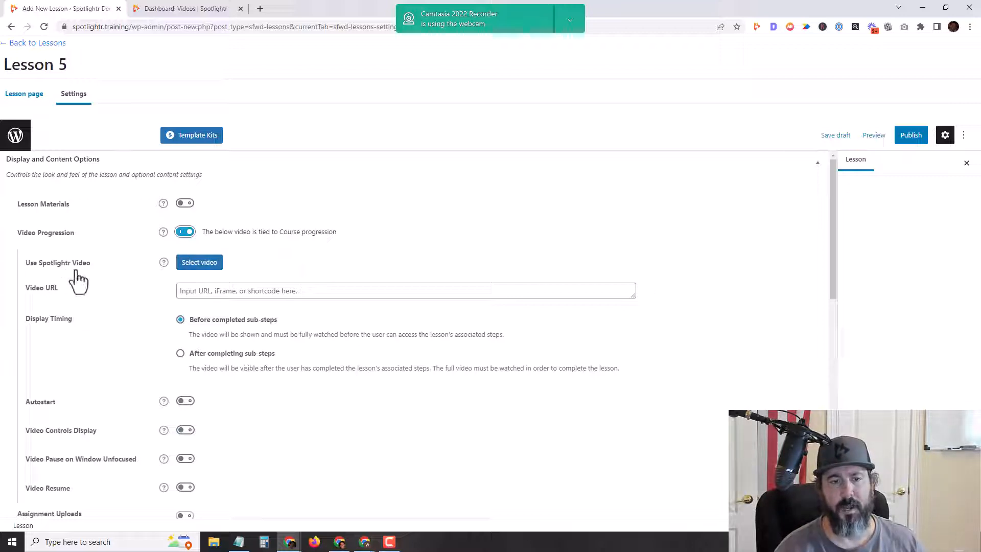
left_click(210, 268)
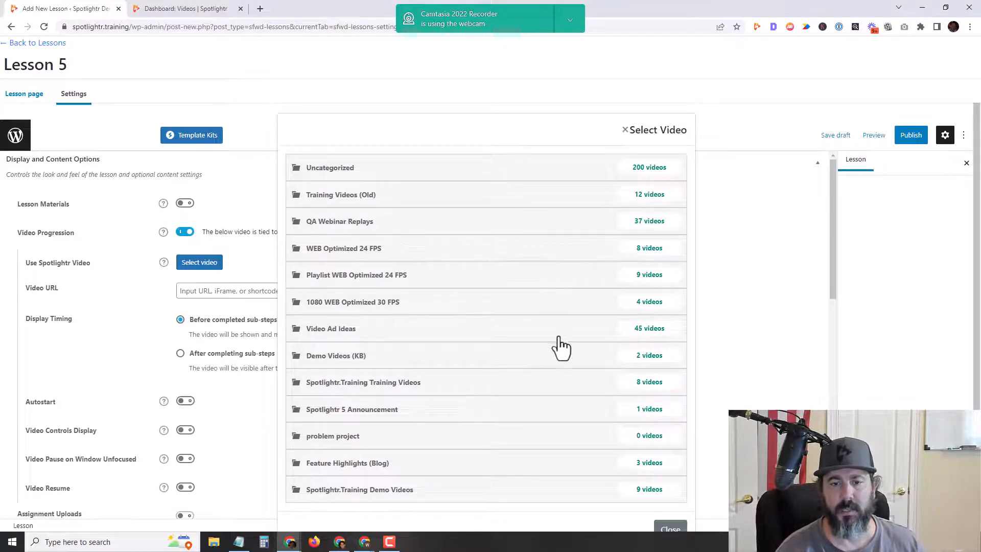
scroll(559, 347, "down", 1)
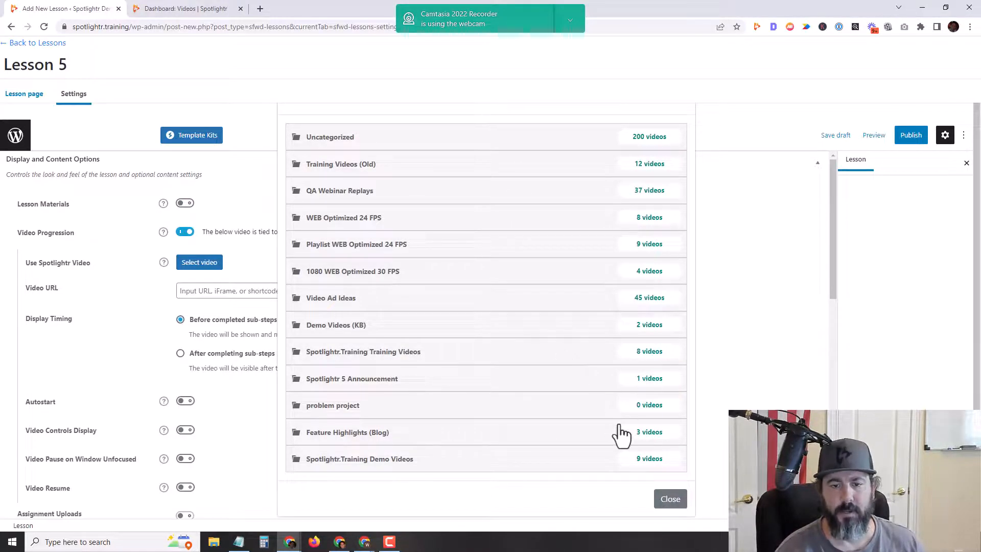
left_click(648, 356)
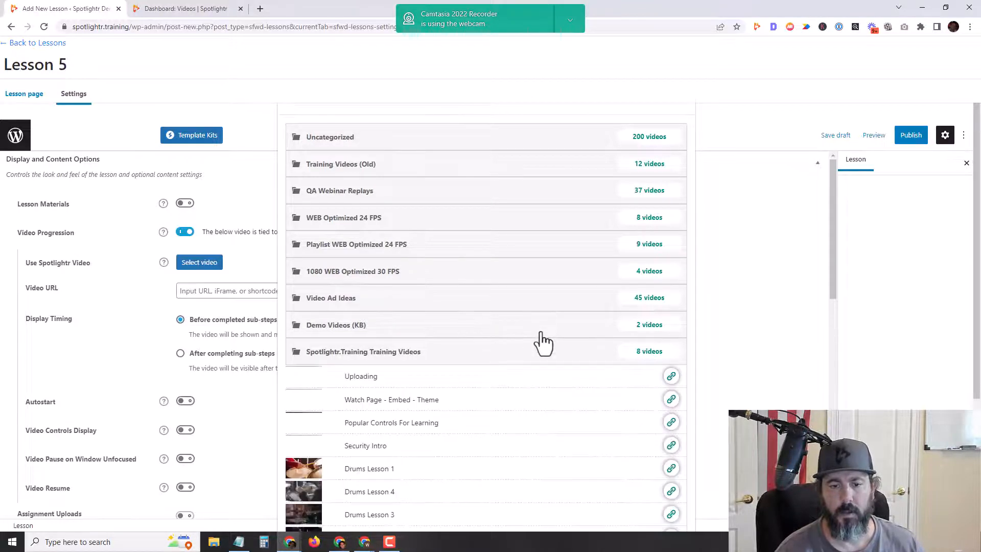
scroll(540, 341, "down", 3)
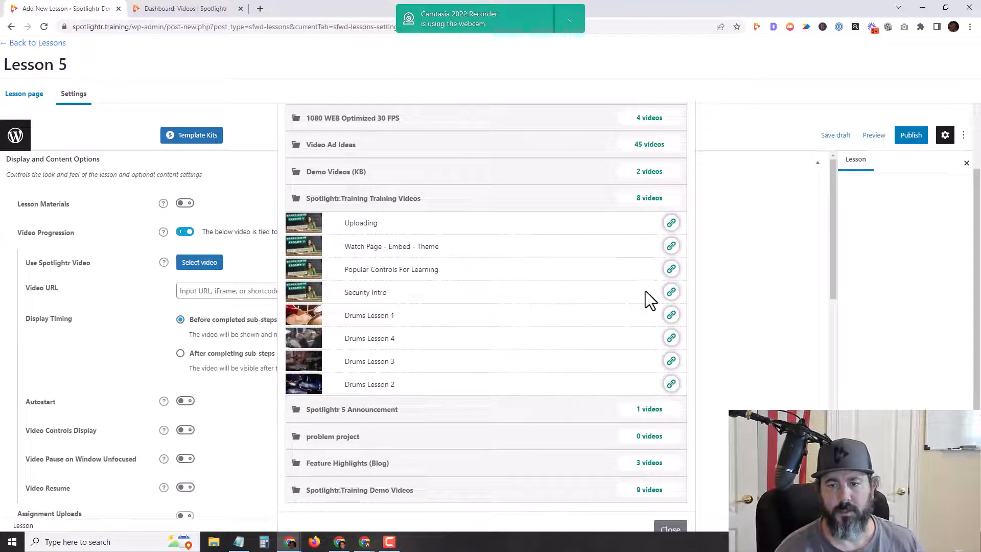
left_click(672, 292)
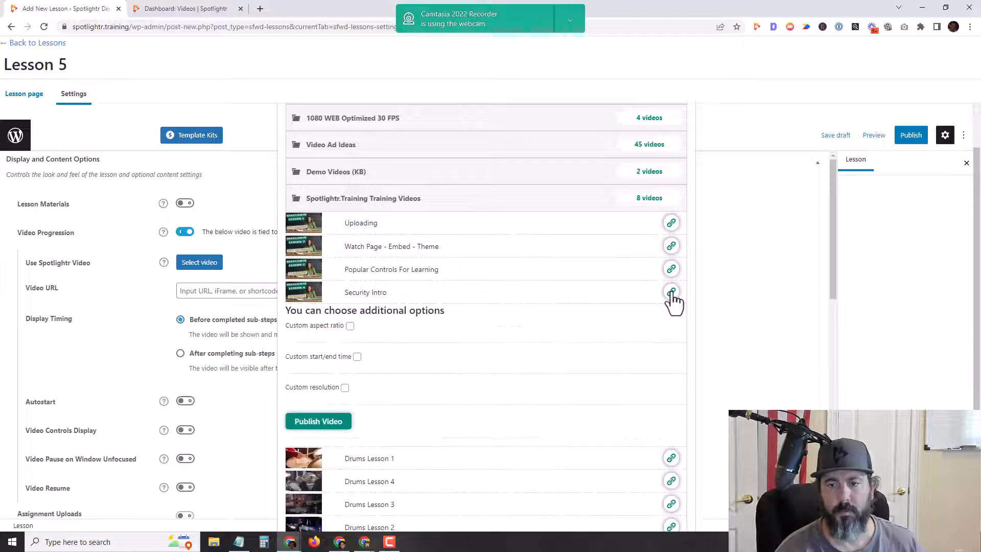
left_click(318, 422)
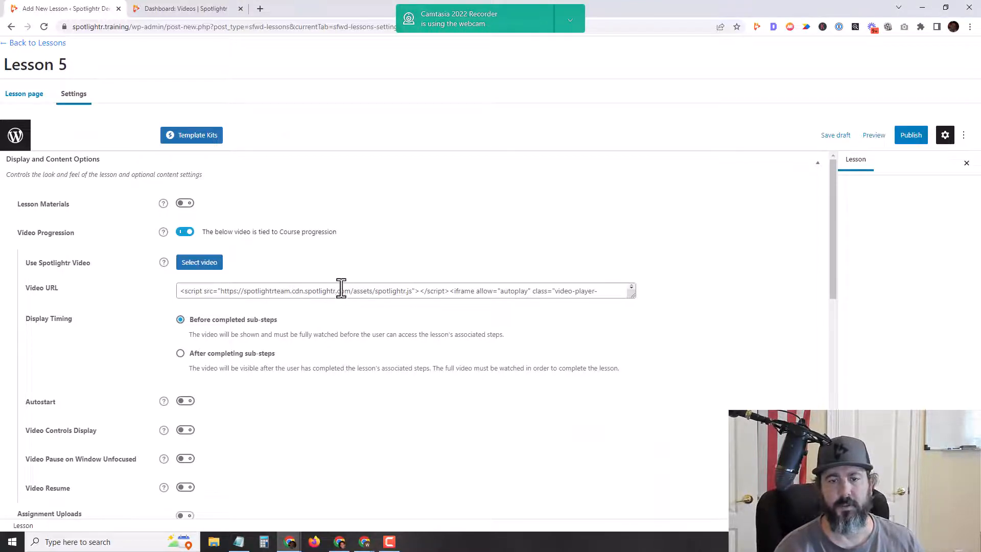
scroll(356, 254, "down", 8)
Step: Set Lesson 5's Associated Course to How To Play Drums and publish the lesson
scroll(356, 253, "up", 1)
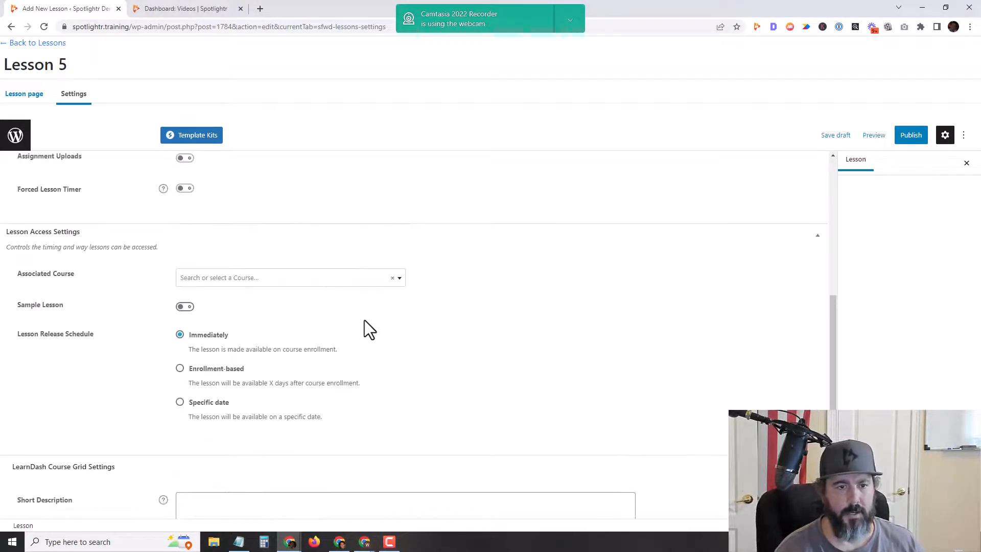
left_click(327, 281)
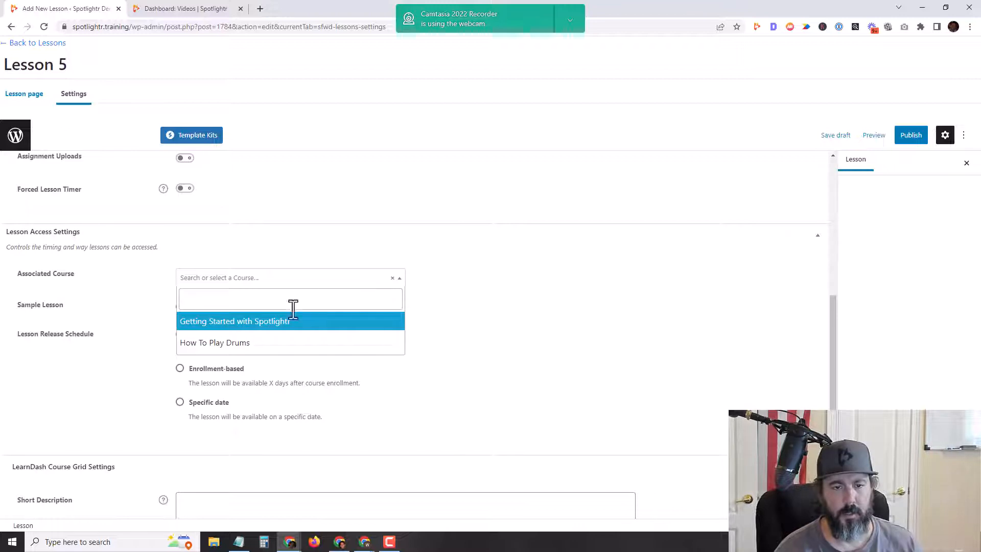
left_click(262, 341)
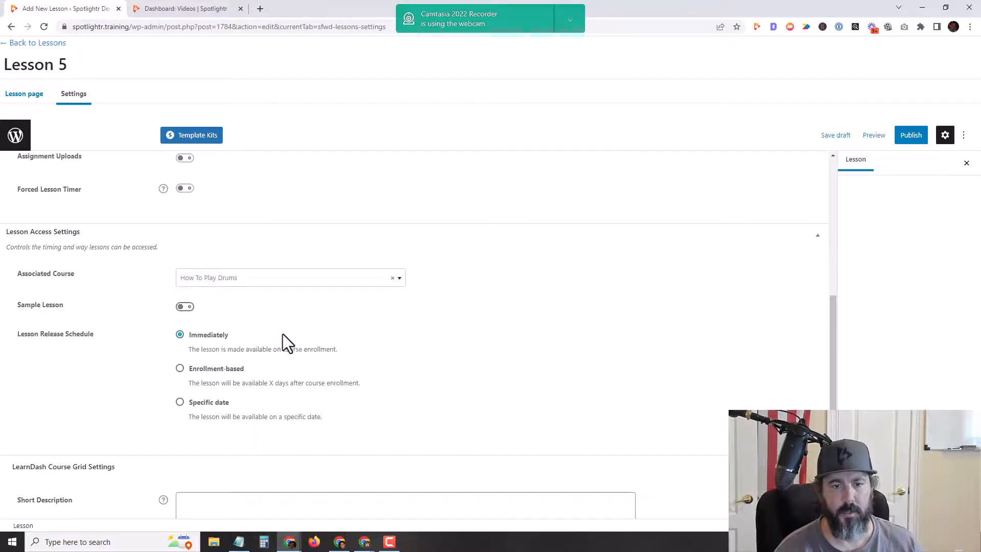
scroll(441, 345, "up", 7)
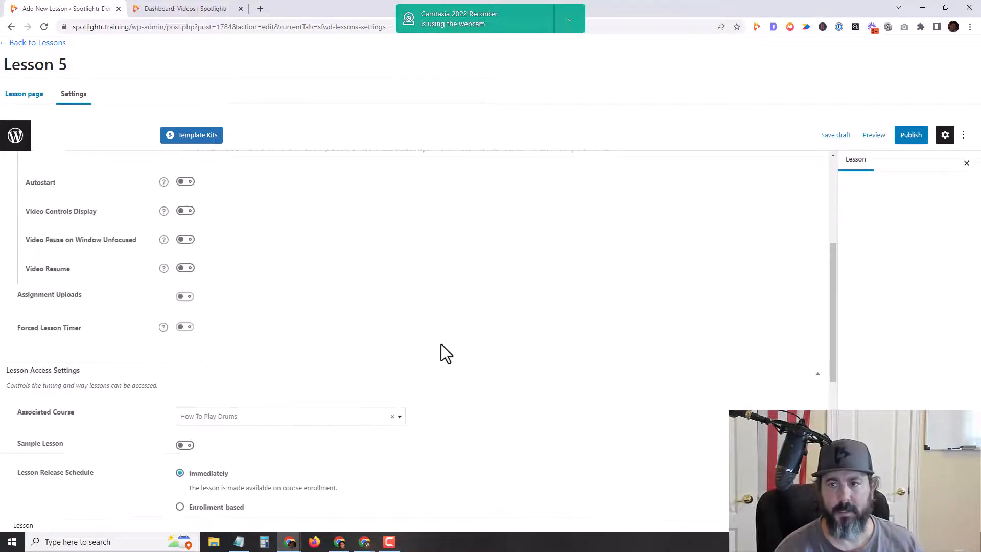
left_click(911, 135)
left_click(875, 118)
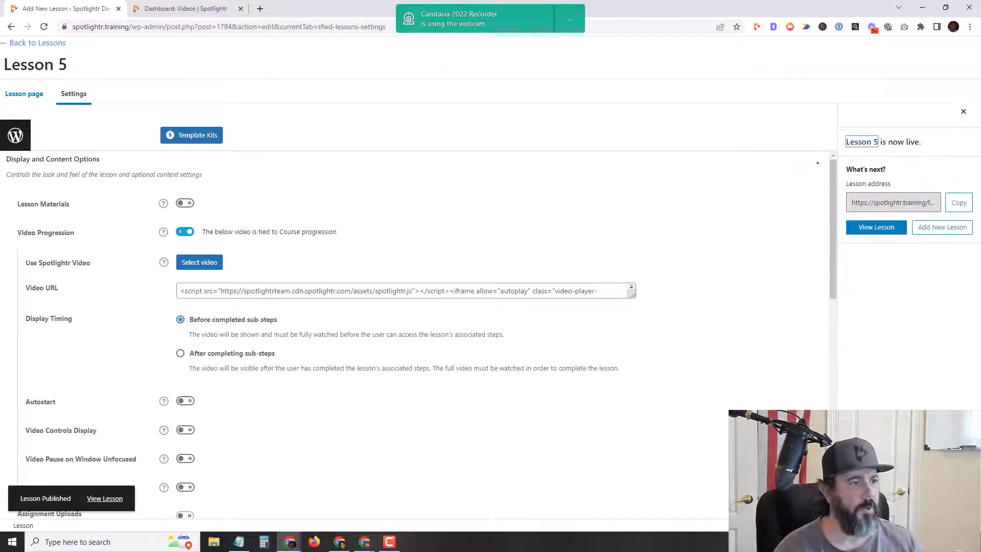
Step: Maximize the front-end course window and reload How To Play Drums to show Lesson 5
left_click_drag(0, 46, 502, 22)
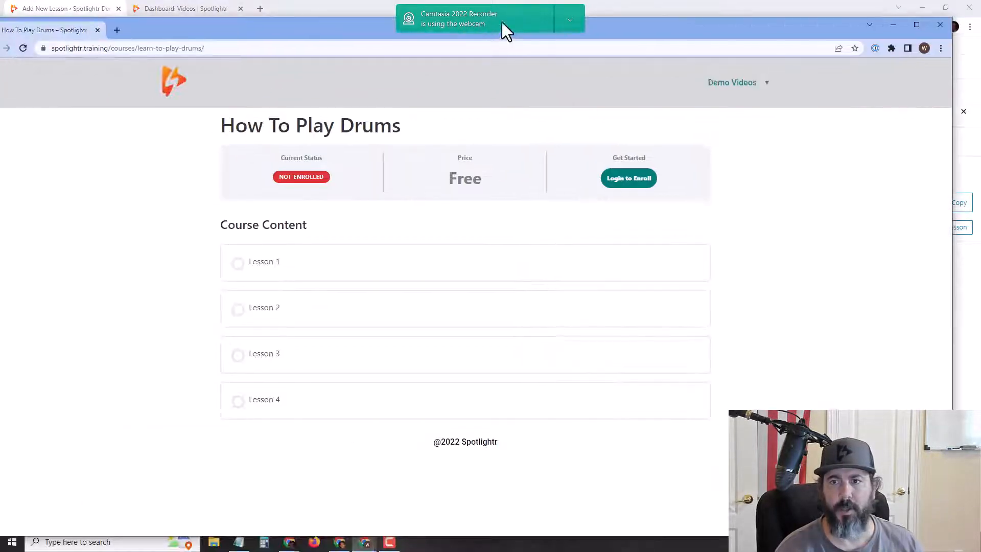
left_click(916, 24)
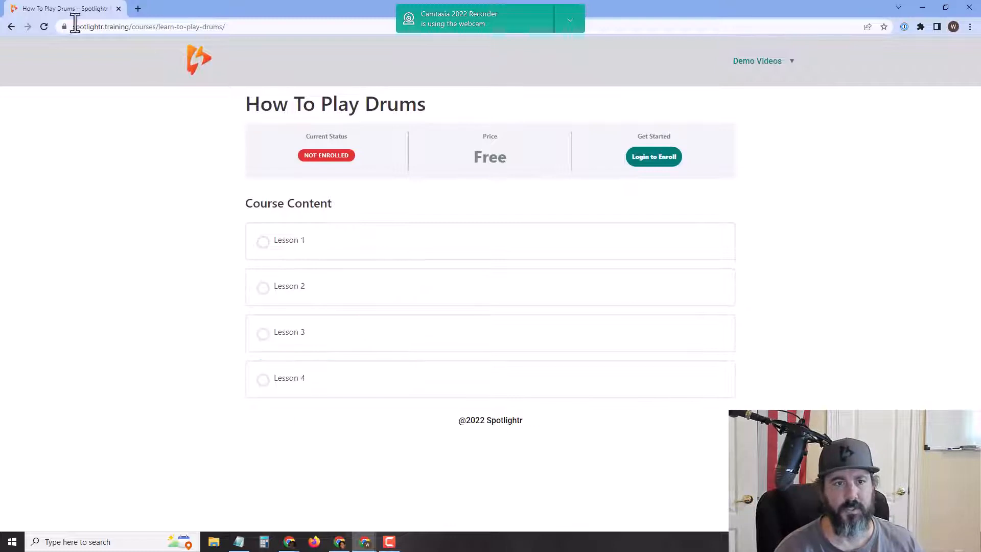
left_click(44, 27)
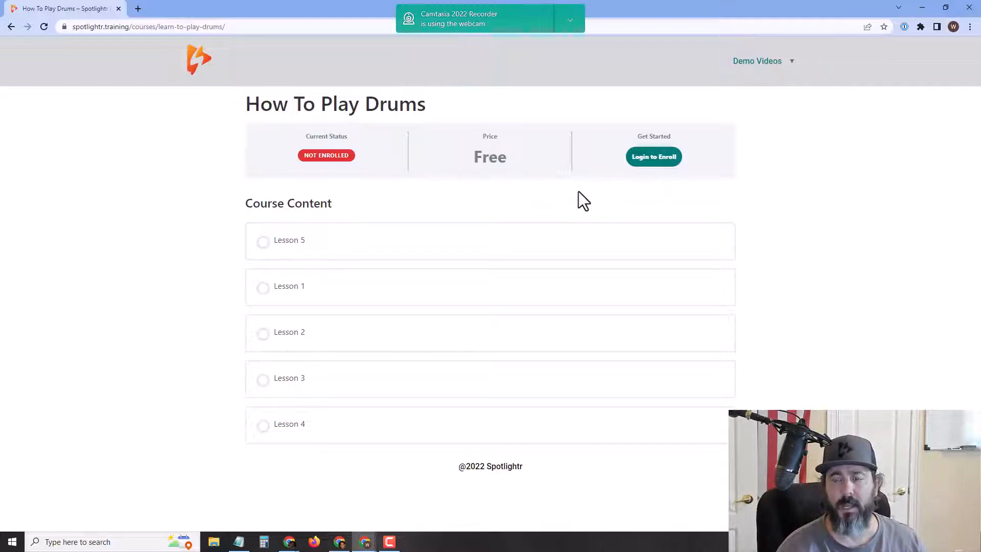
Step: Go from the course's login prompt to the new account registration form
left_click(654, 158)
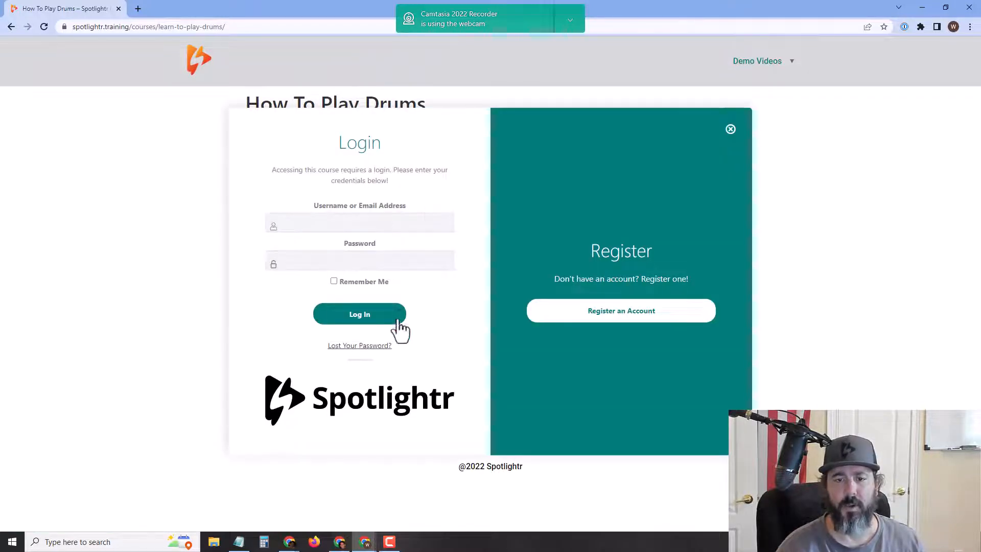
left_click(620, 317)
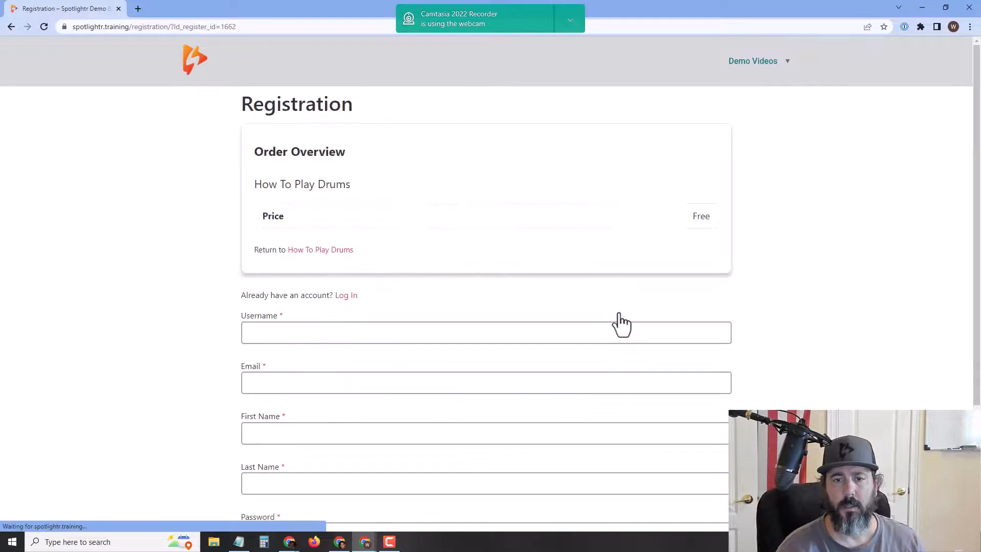
scroll(173, 231, "down", 3)
Step: Enter the test student's username, email, first and last name, and matching password twice
left_click(279, 187)
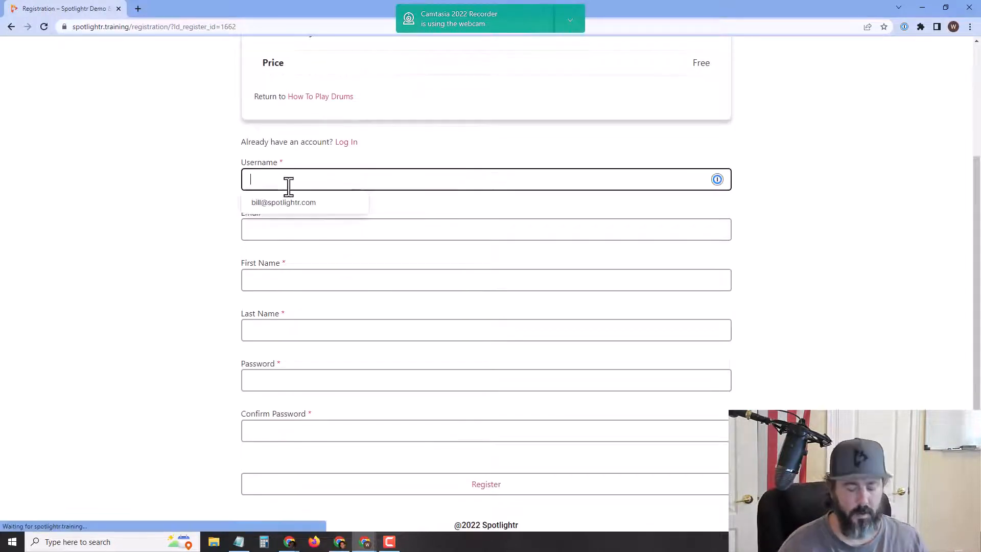
type("studen")
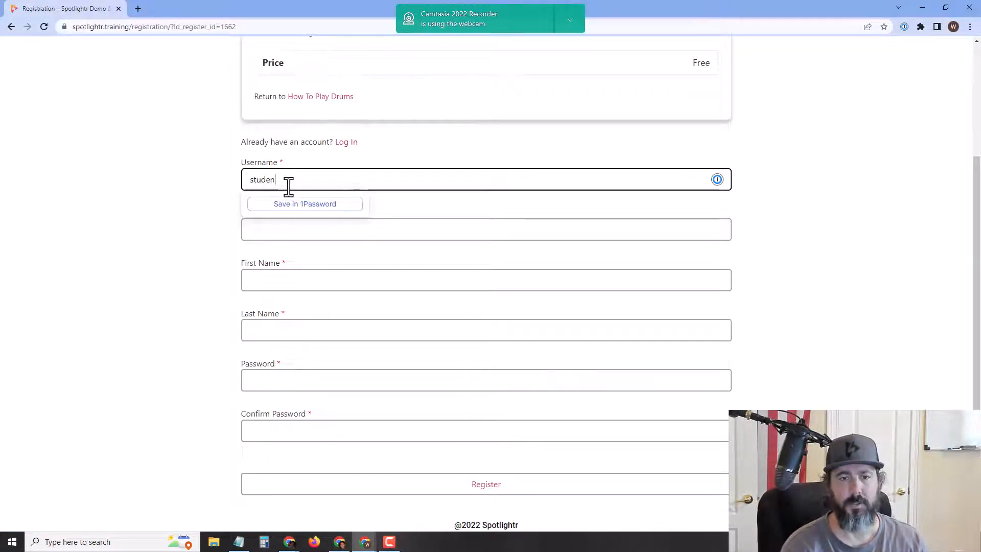
type("t2")
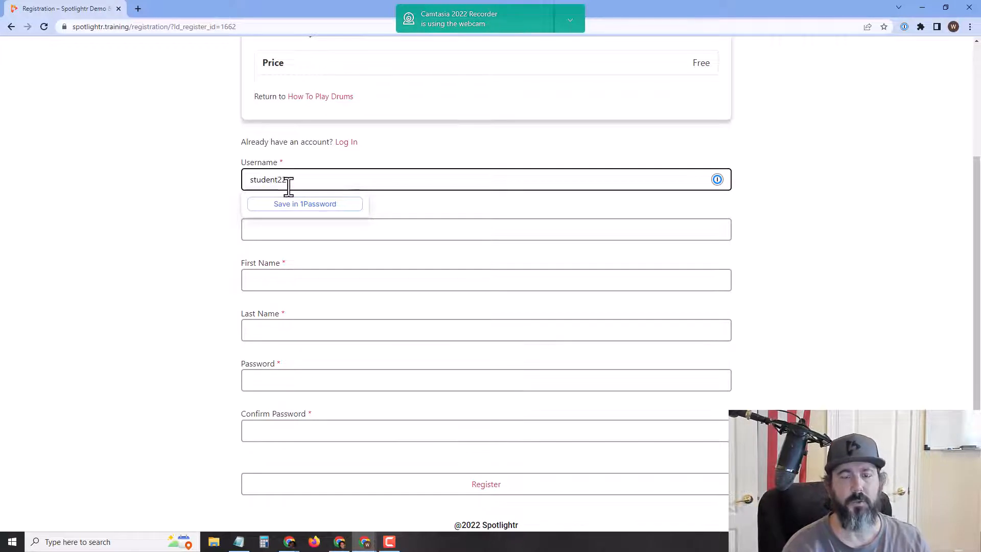
key("Tab")
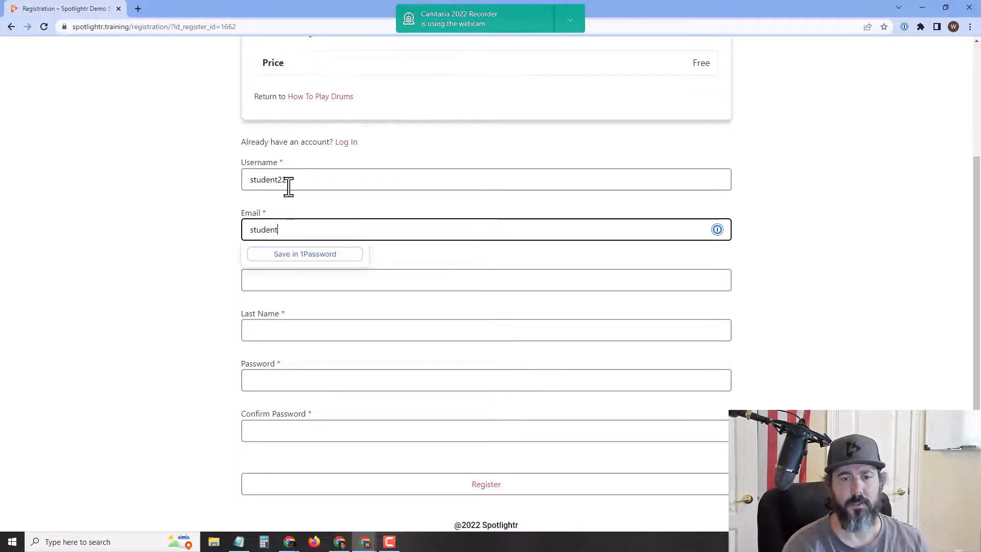
key("Tab")
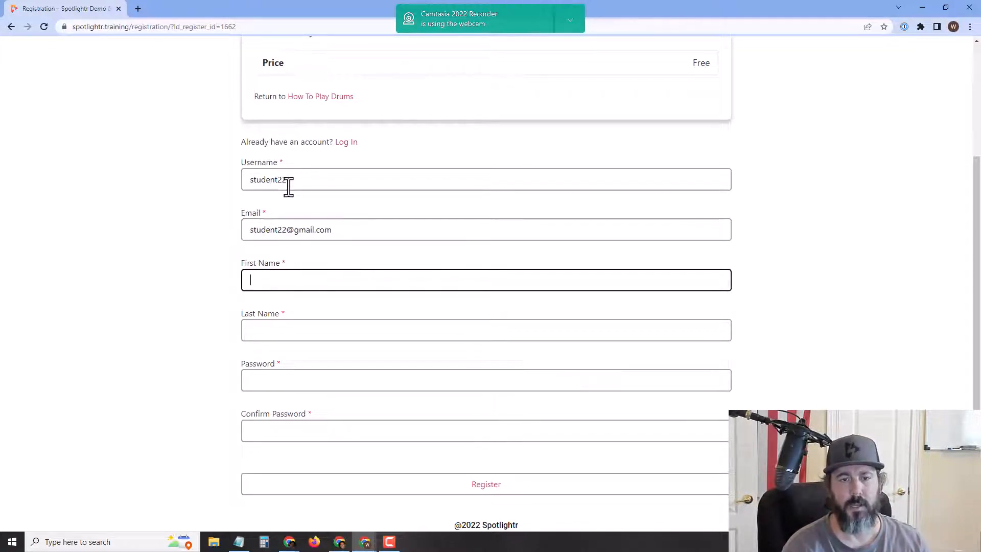
type("student22")
key("Tab")
type("st")
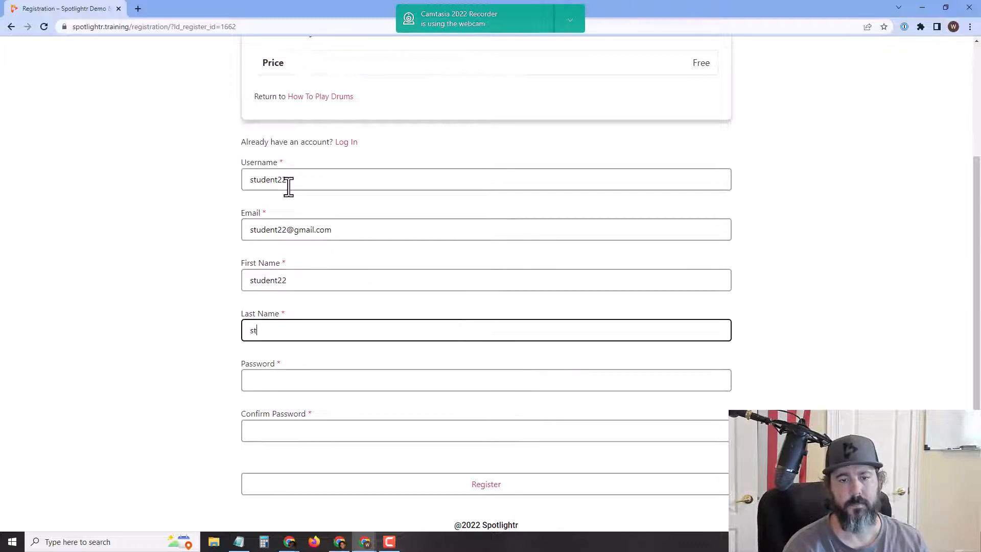
type("udent")
key("Tab")
type("••••••••••••••")
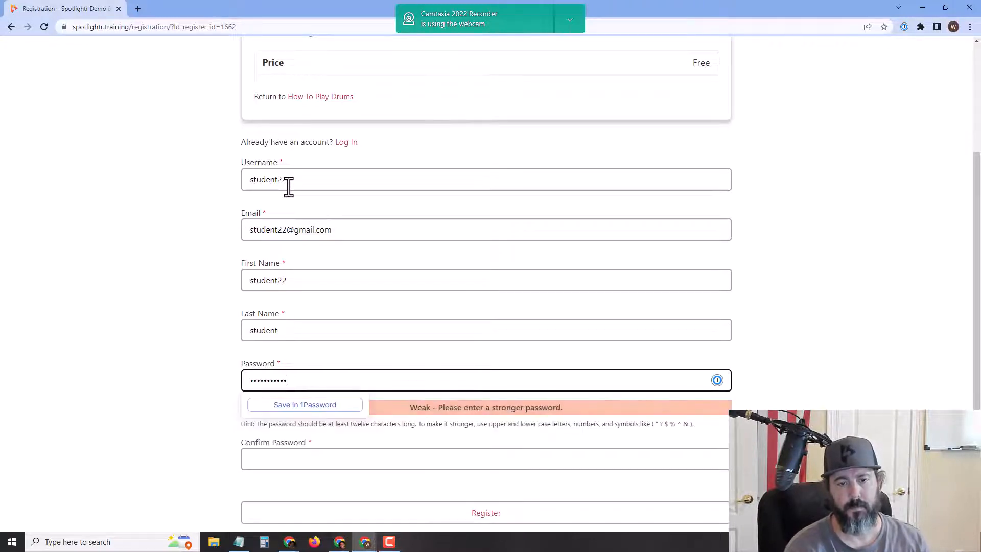
key("Tab")
type("••••••••••••••")
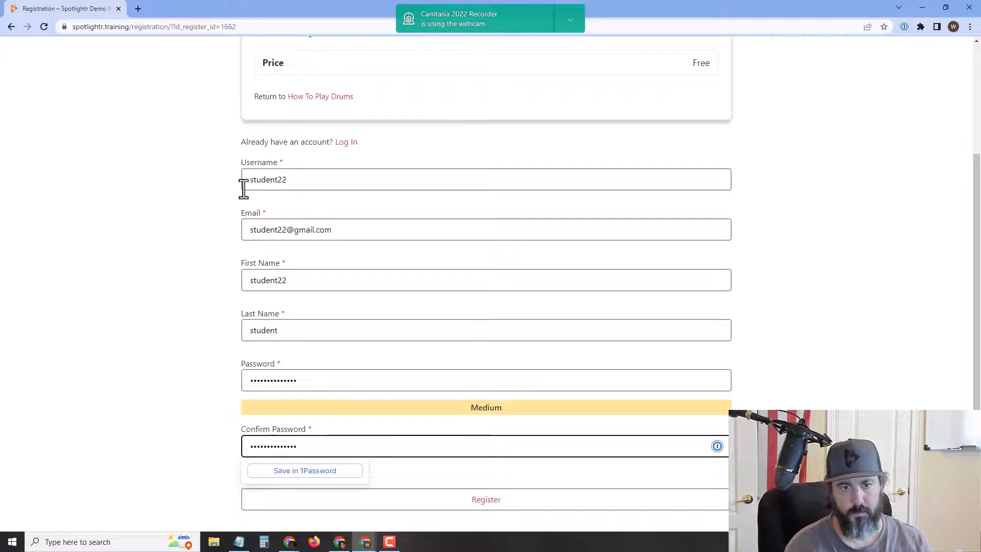
scroll(466, 455, "down", 1)
Step: Register, take the How To Play Drums course, and go from Lesson 1 back to Lesson 5
left_click(478, 475)
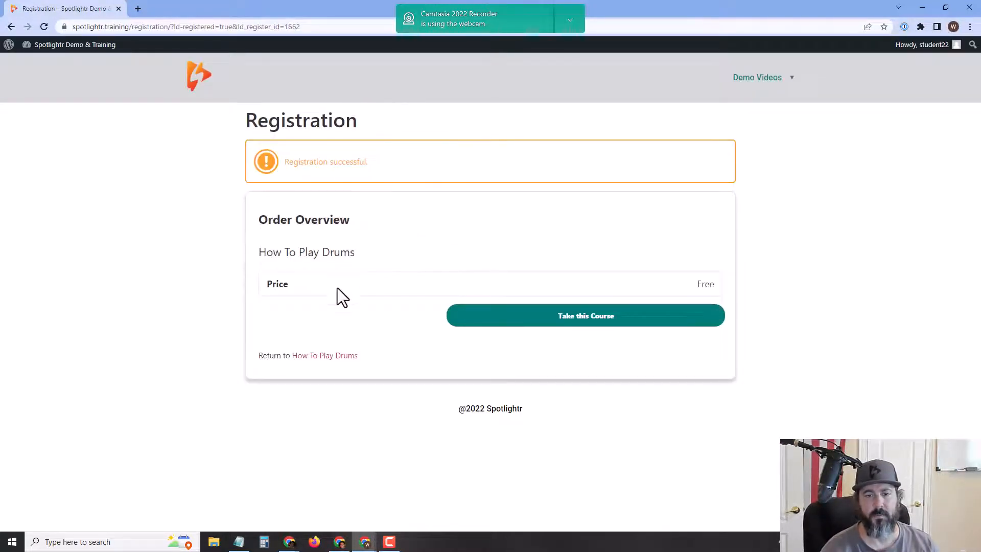
left_click(544, 327)
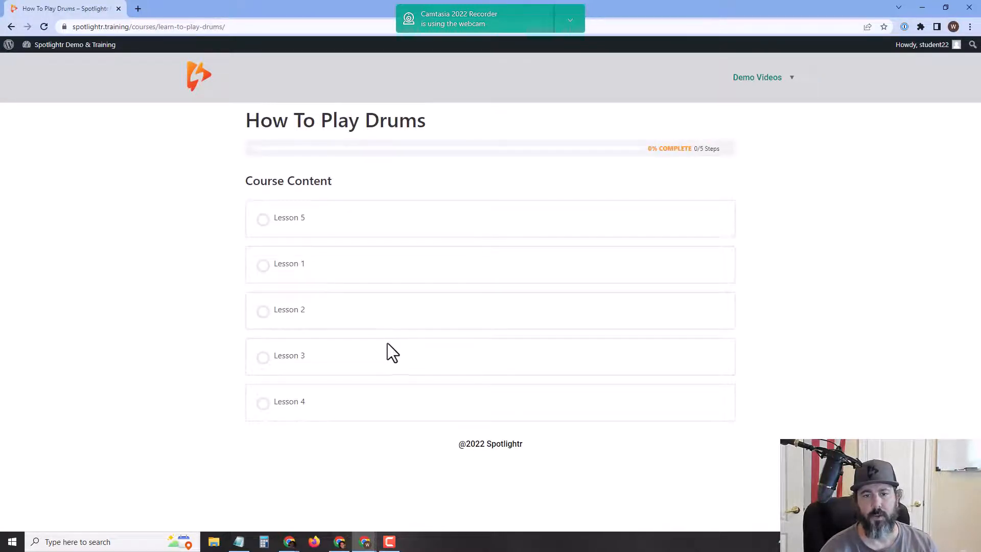
left_click(263, 267)
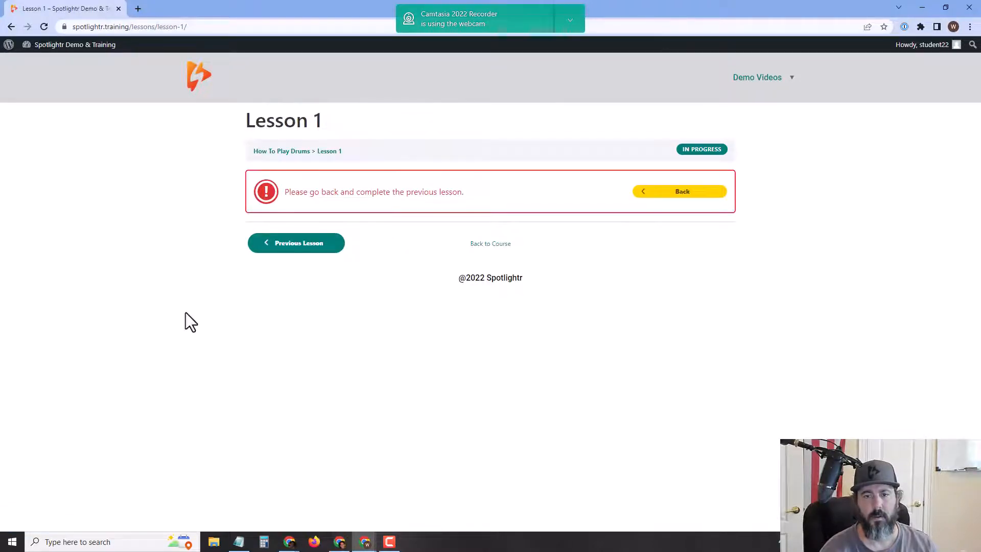
left_click(701, 193)
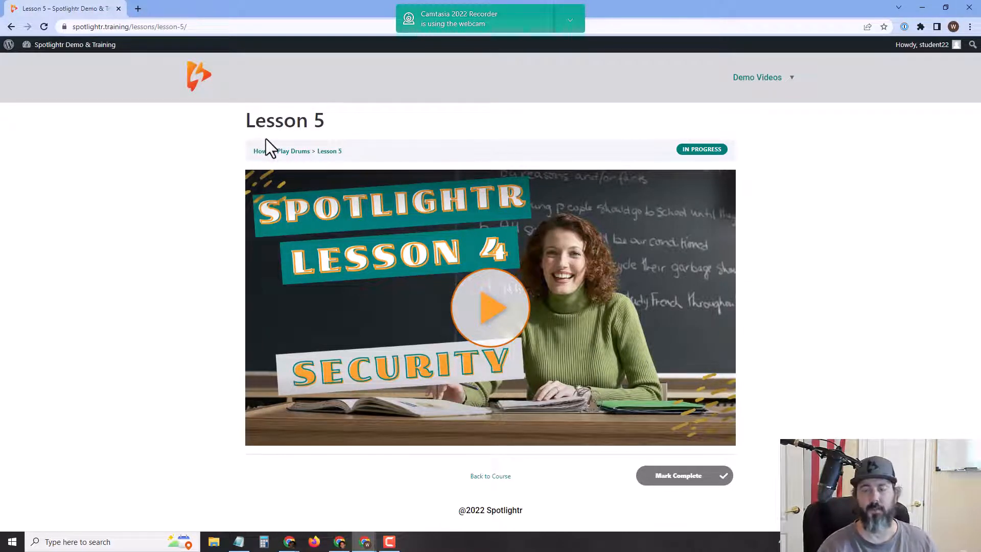
Step: Play the Lesson 5 video muted, pause it, and return to the How To Play Drums page
left_click(497, 334)
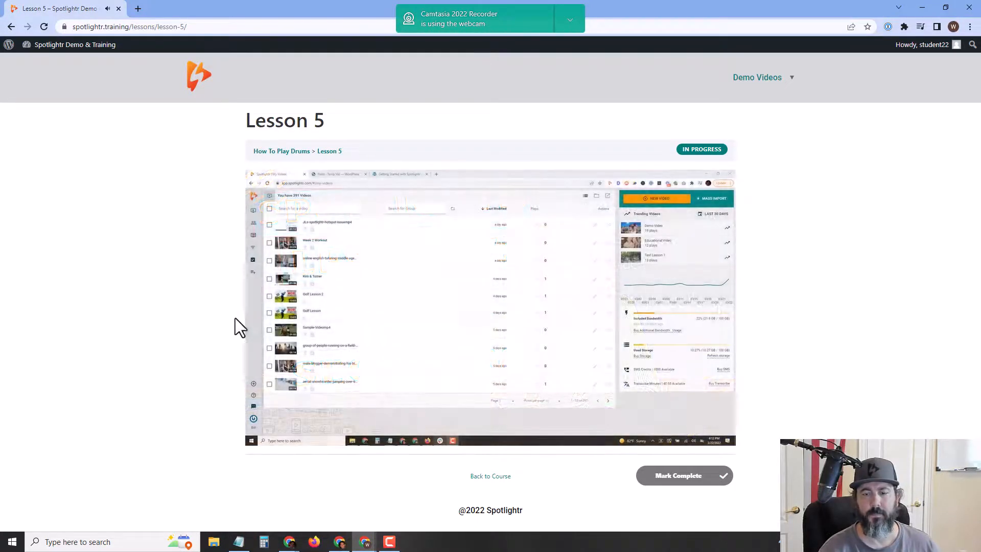
left_click(279, 438)
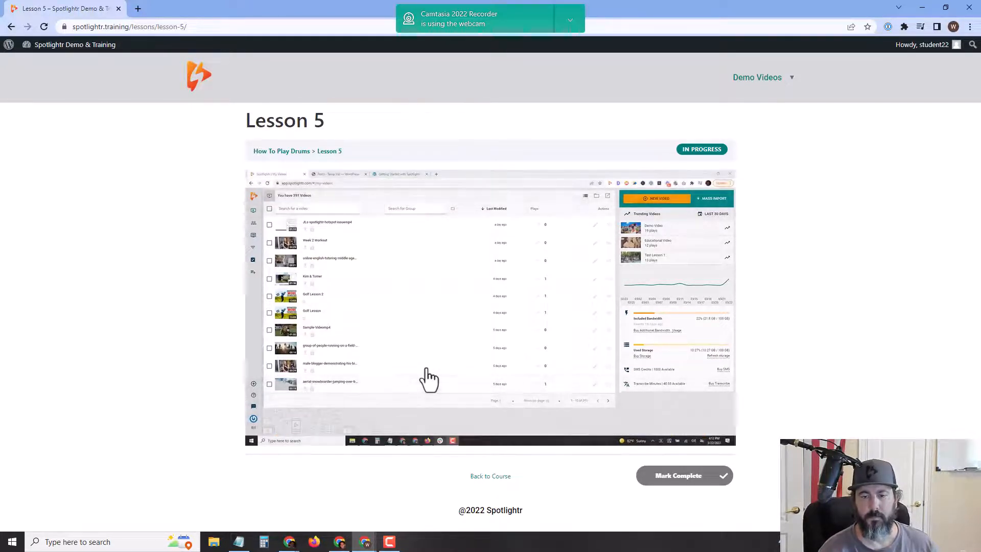
mouse_move(430, 371)
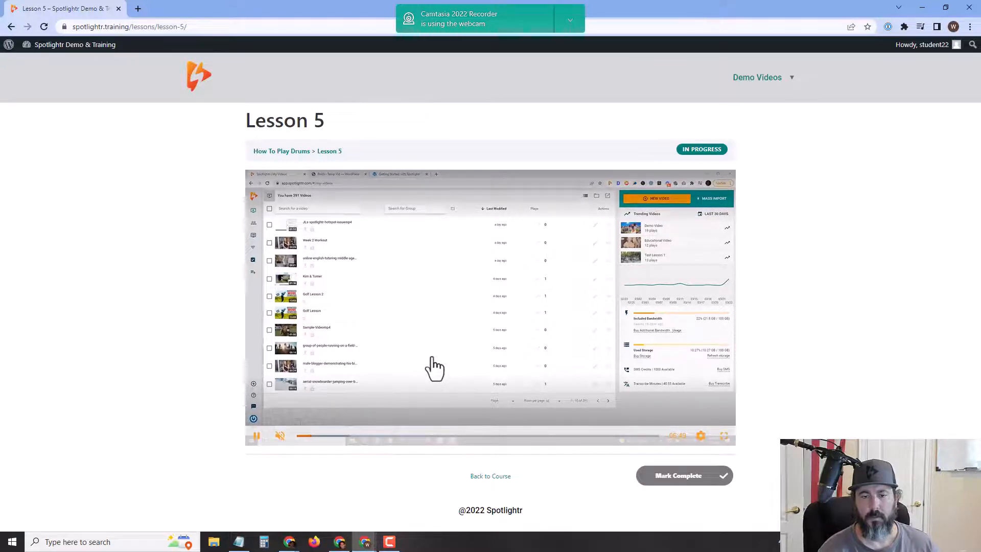
left_click(256, 438)
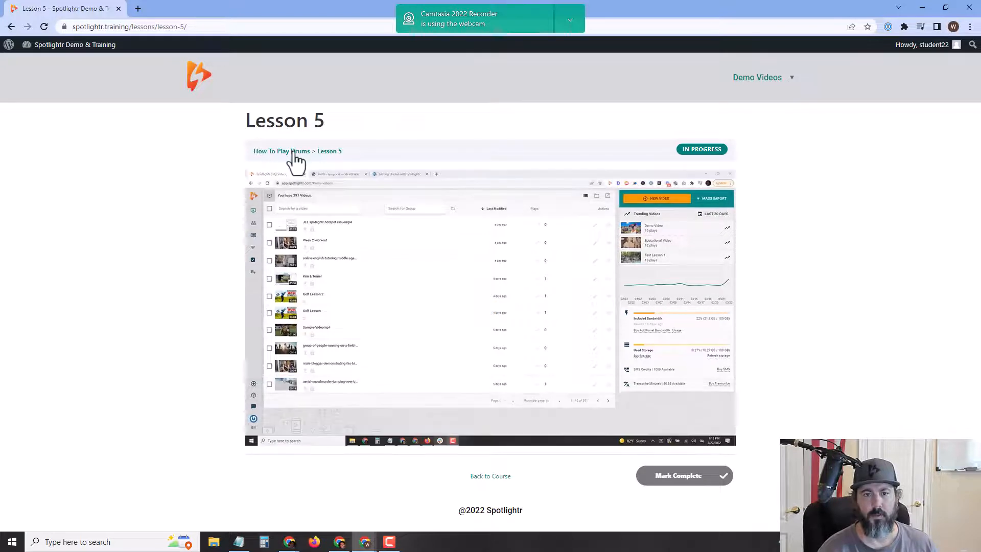
left_click(294, 152)
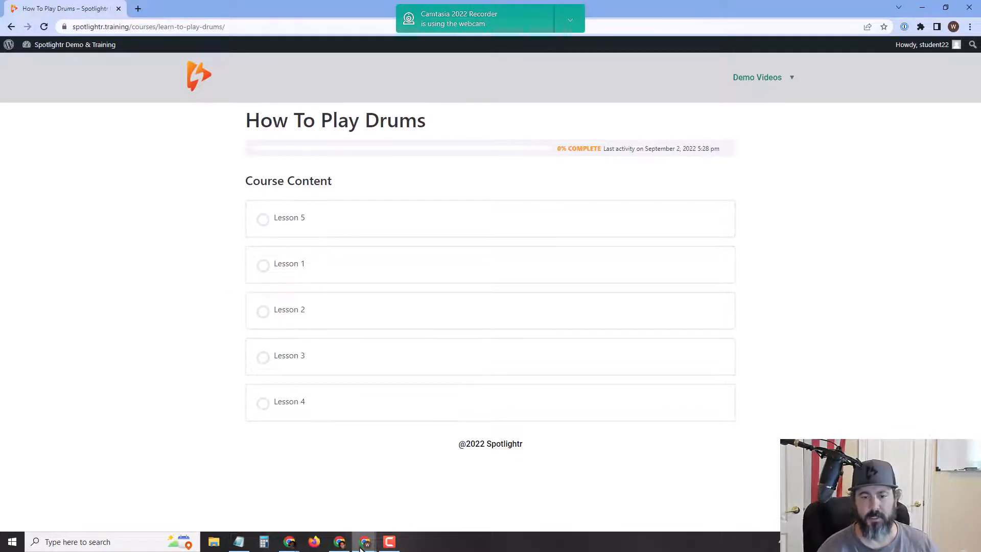
Step: Return to the Spotlightr videos dashboard and open the Spotlightr.Training Training Videos project's 8 videos
mouse_move(363, 545)
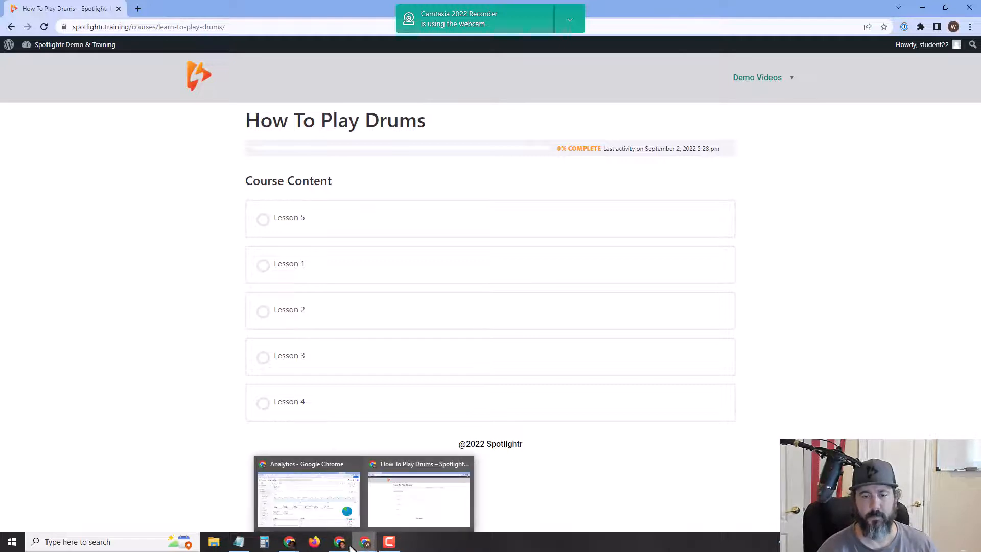
mouse_move(289, 542)
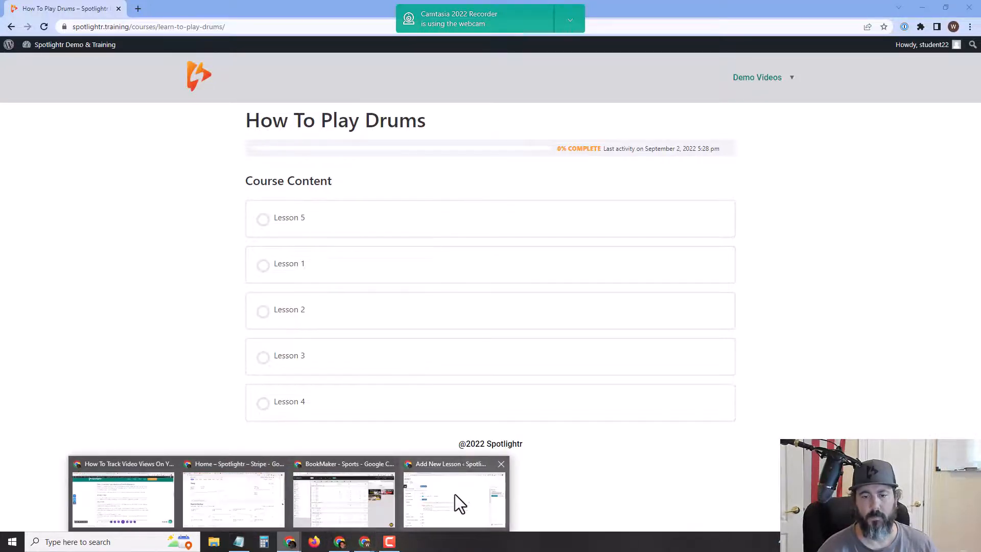
left_click(455, 494)
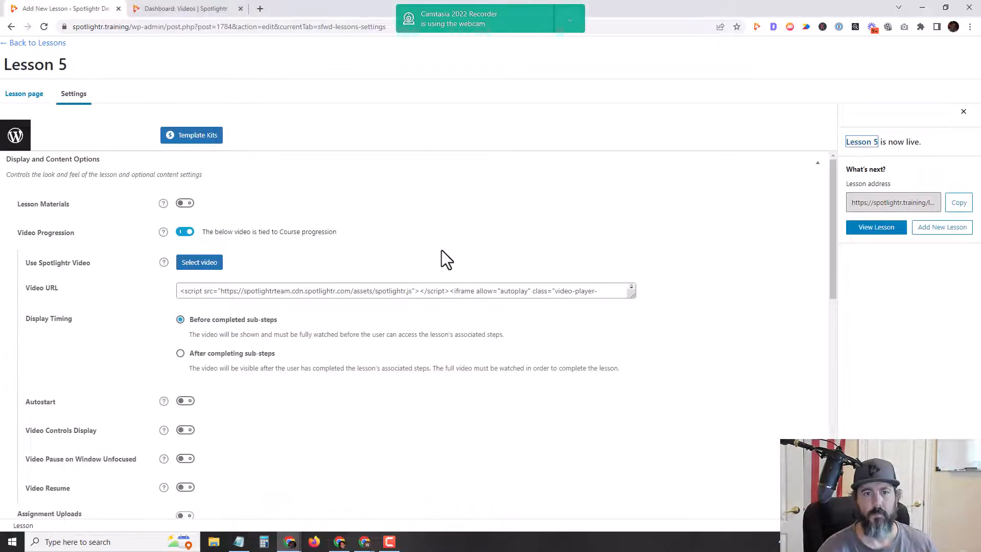
left_click(203, 13)
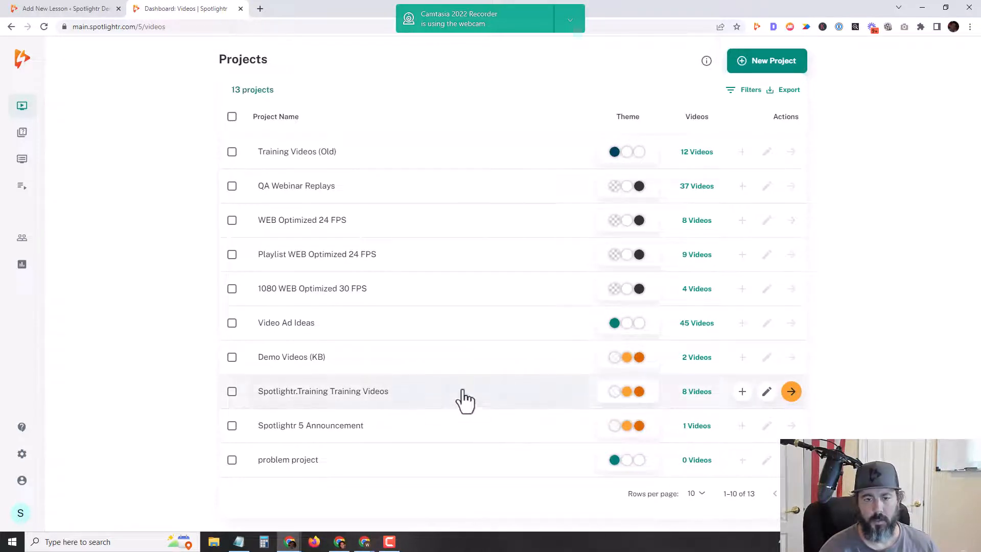
left_click(696, 396)
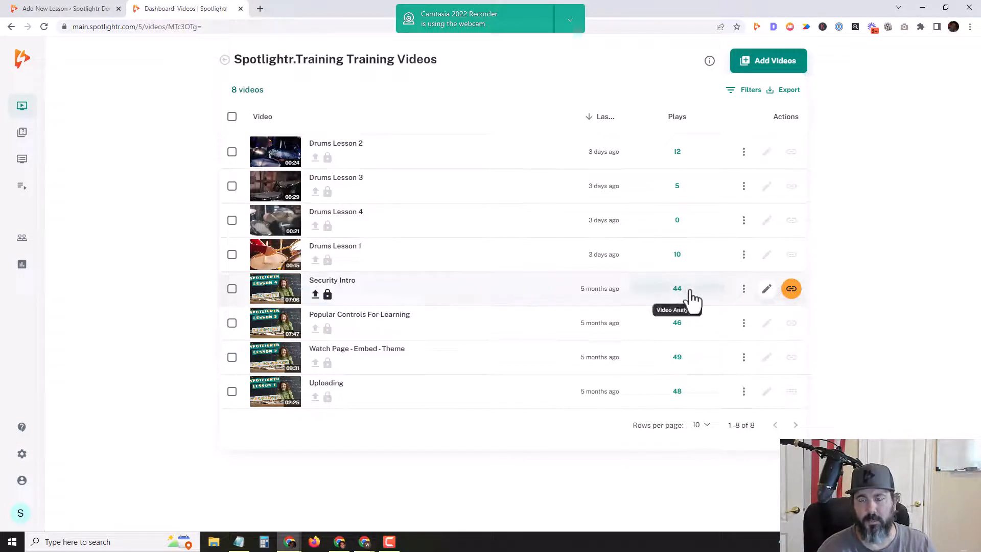
Step: Open Security Intro's analytics from its 44-play count, showing 44/63 plays and 69.8% play rate
left_click(690, 297)
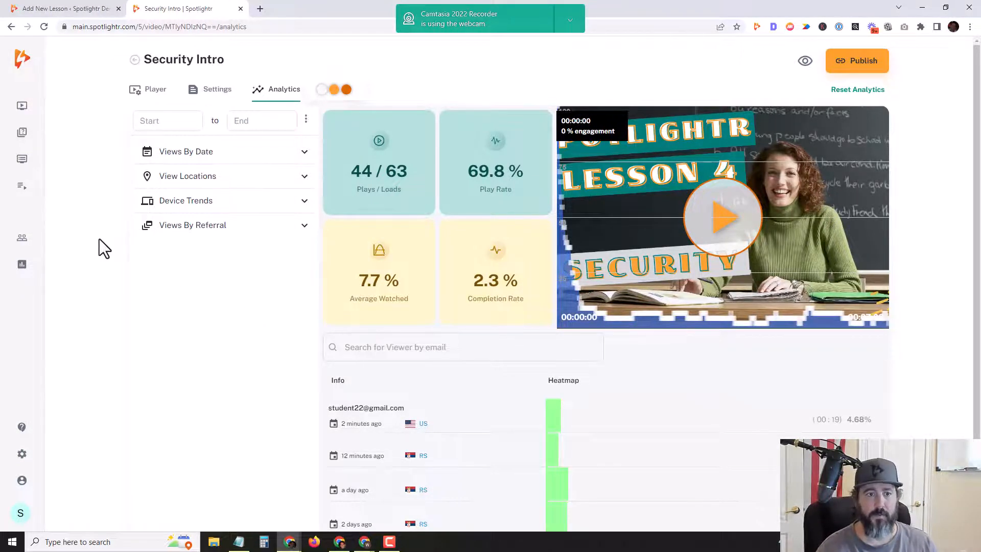
mouse_move(28, 250)
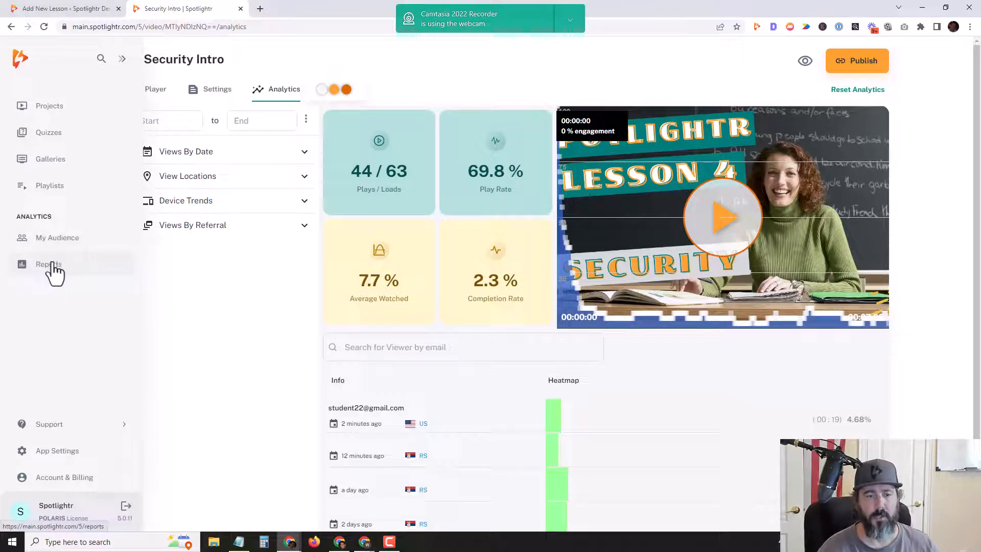
Step: Filter My Audience to the last 3 days and check the test student's 00:19 watch details
left_click(59, 239)
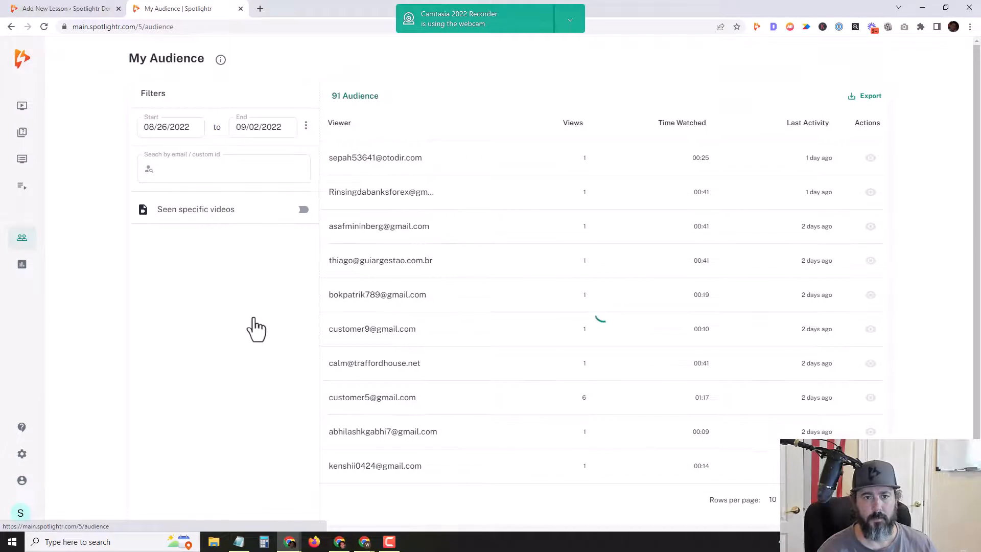
left_click(306, 126)
left_click(322, 149)
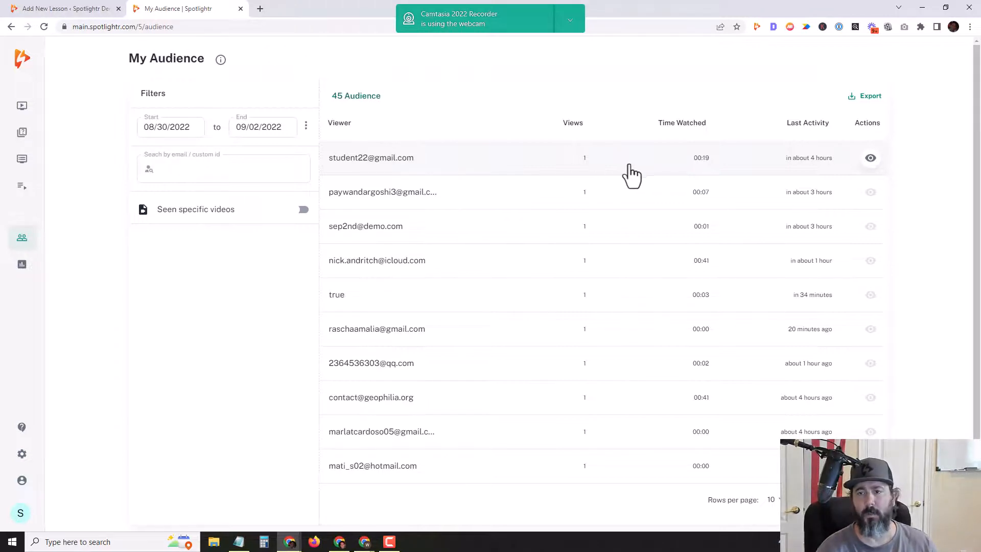
left_click(870, 160)
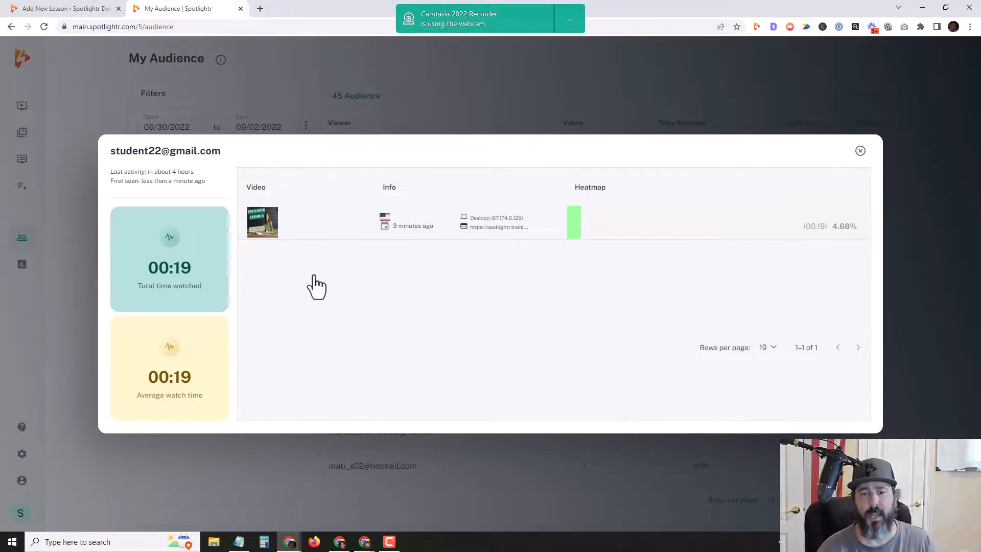
left_click(861, 151)
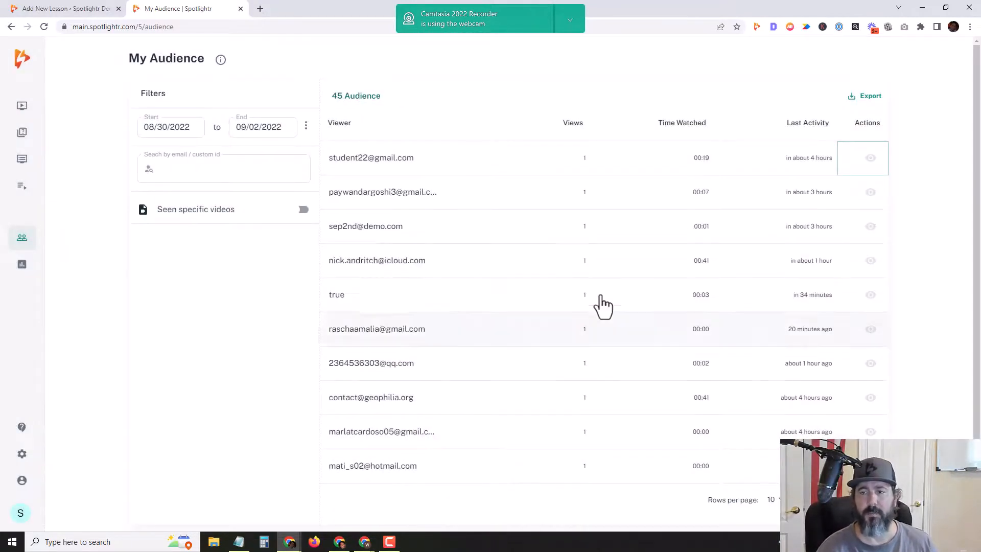